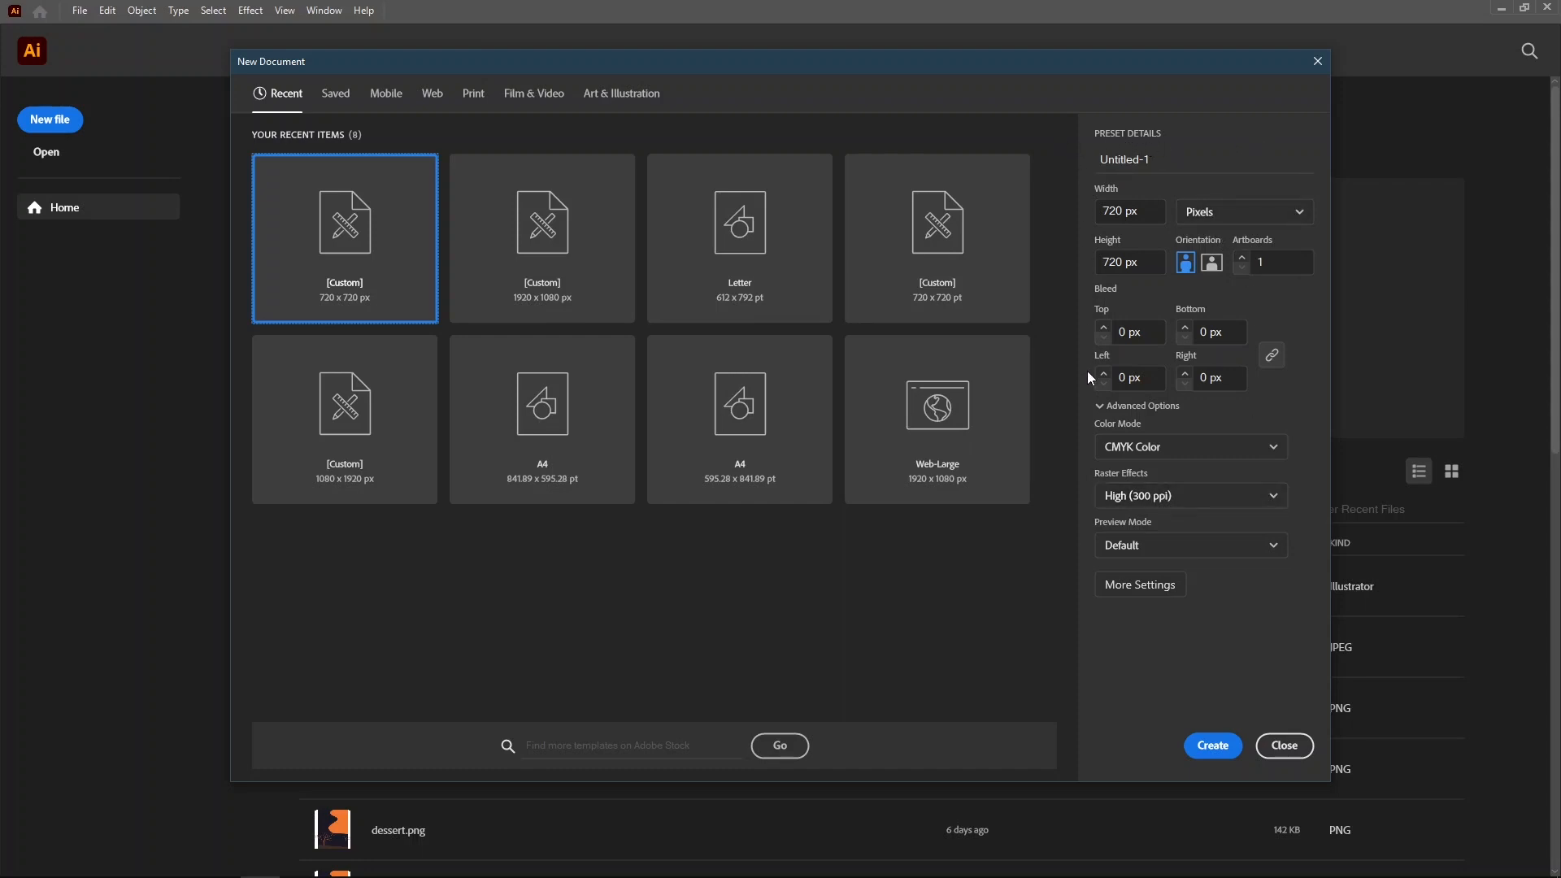
Step: Create a 720 by 720 px CMYK document and dock the Layers and Color panels beside Properties, leaving Properties in front
click(1205, 748)
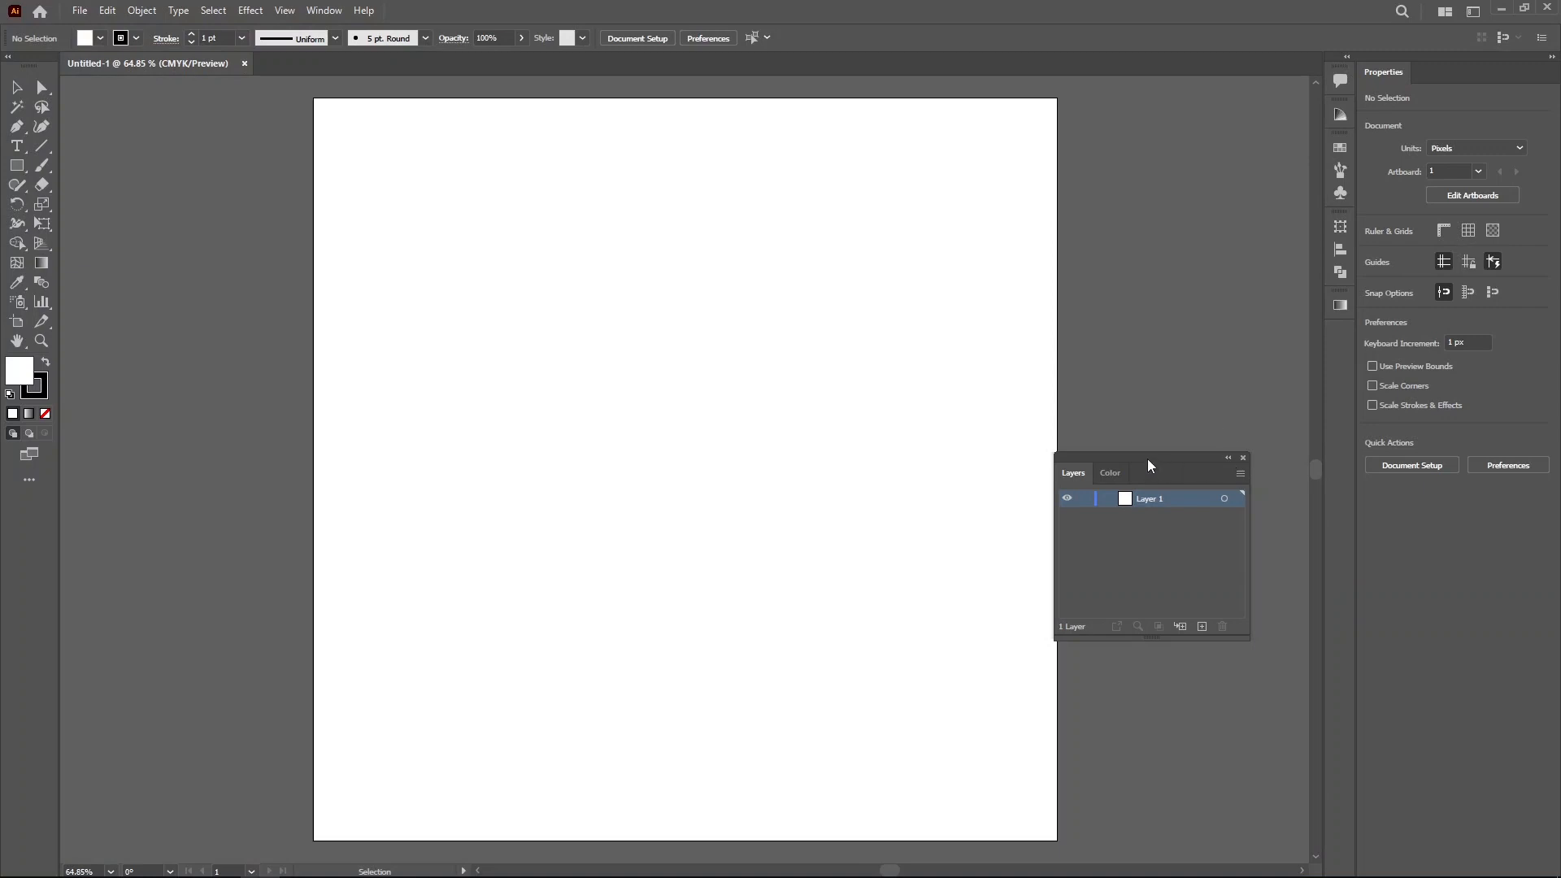
drag(1148, 460, 1440, 80)
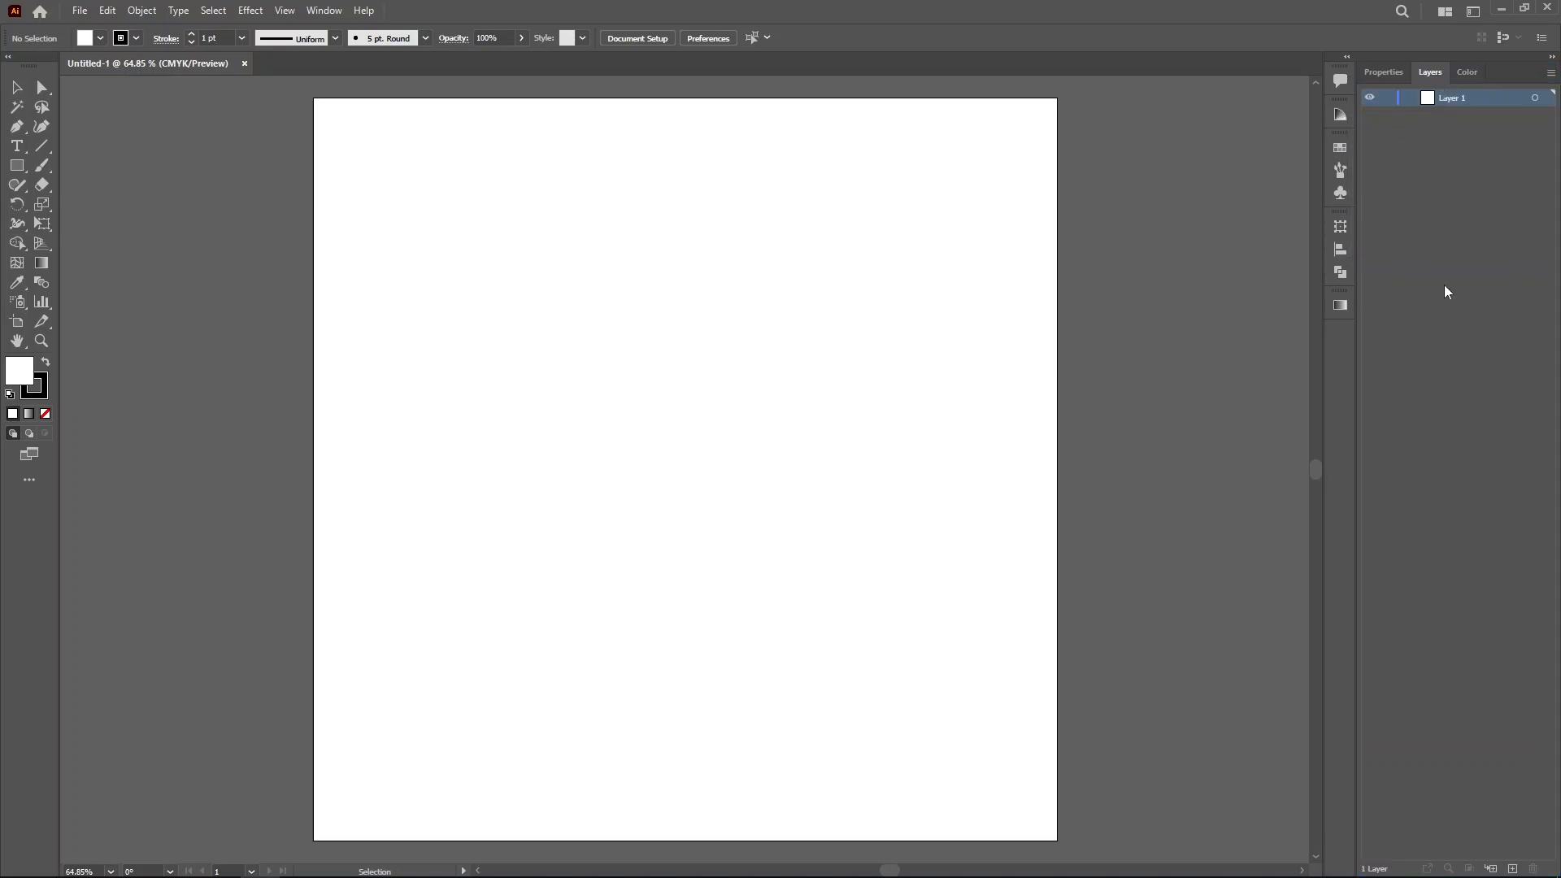
click(1392, 71)
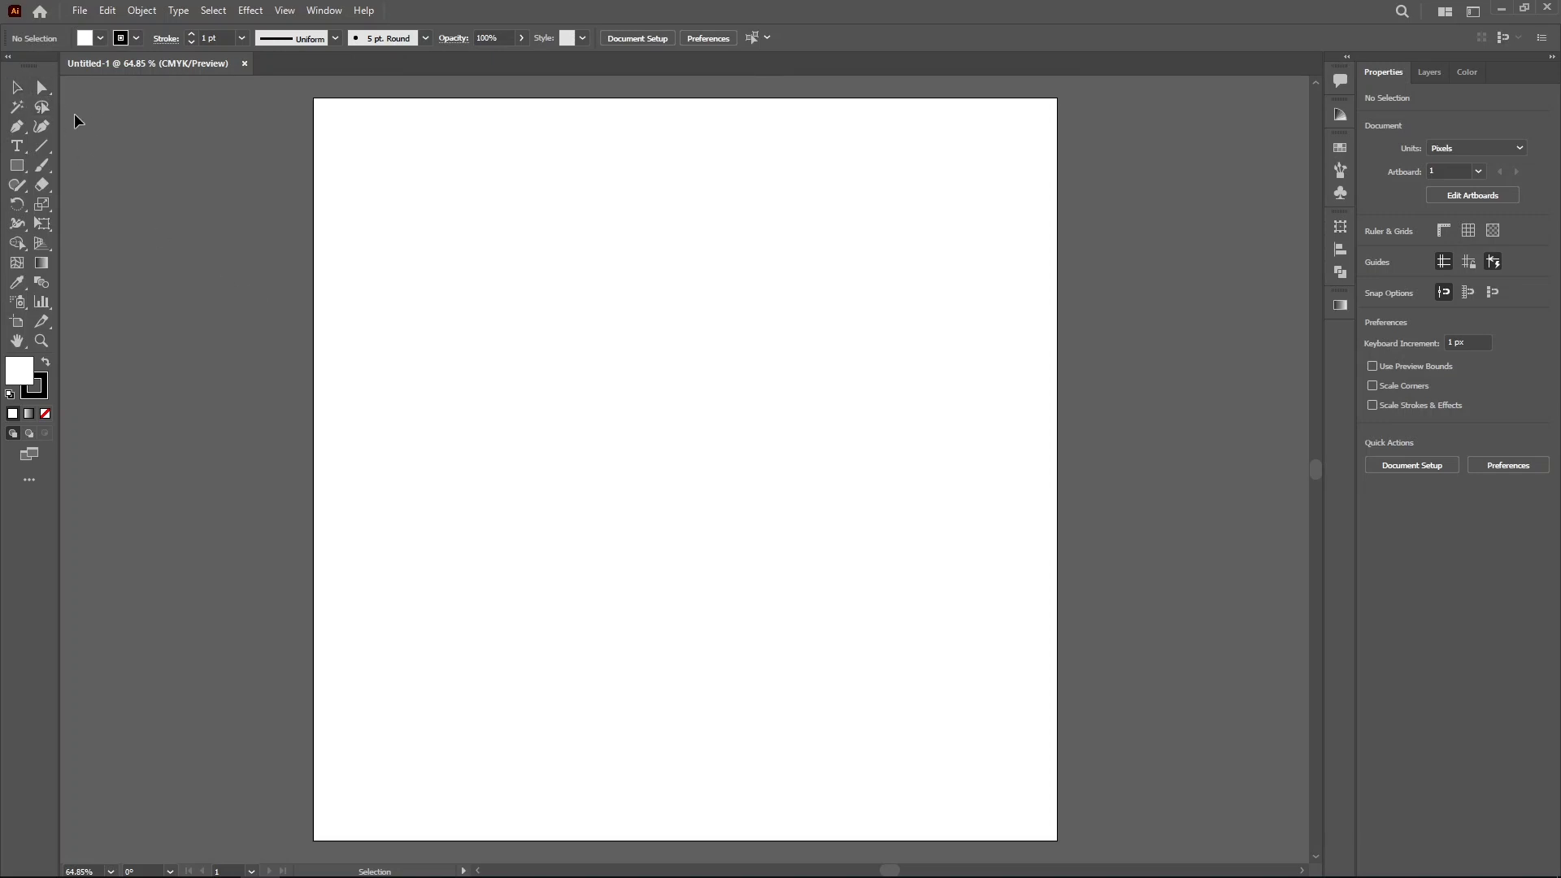
click(20, 129)
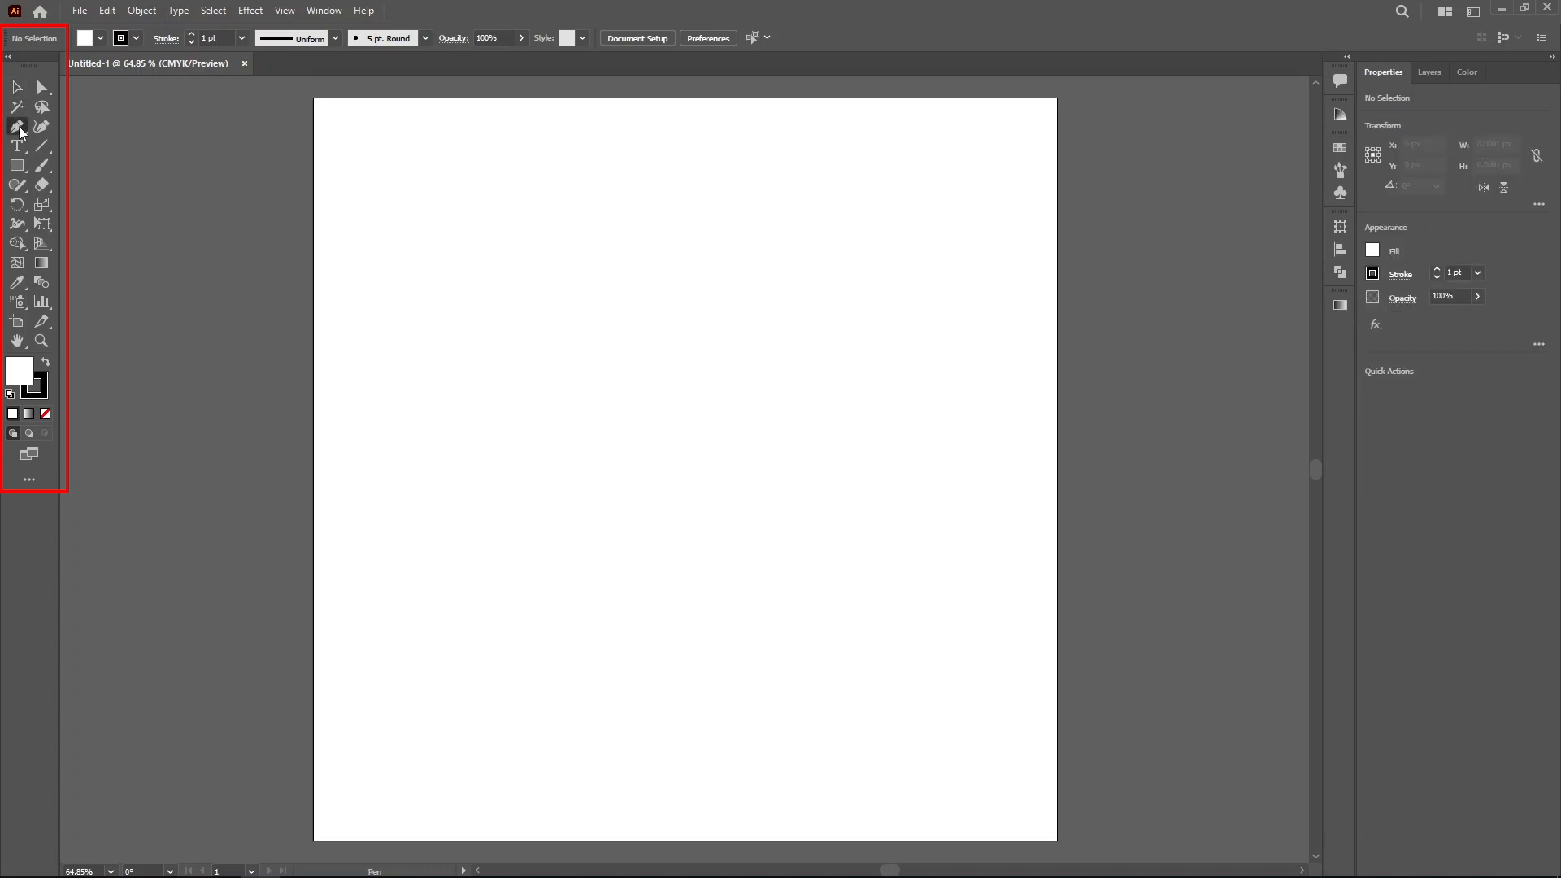
click(42, 130)
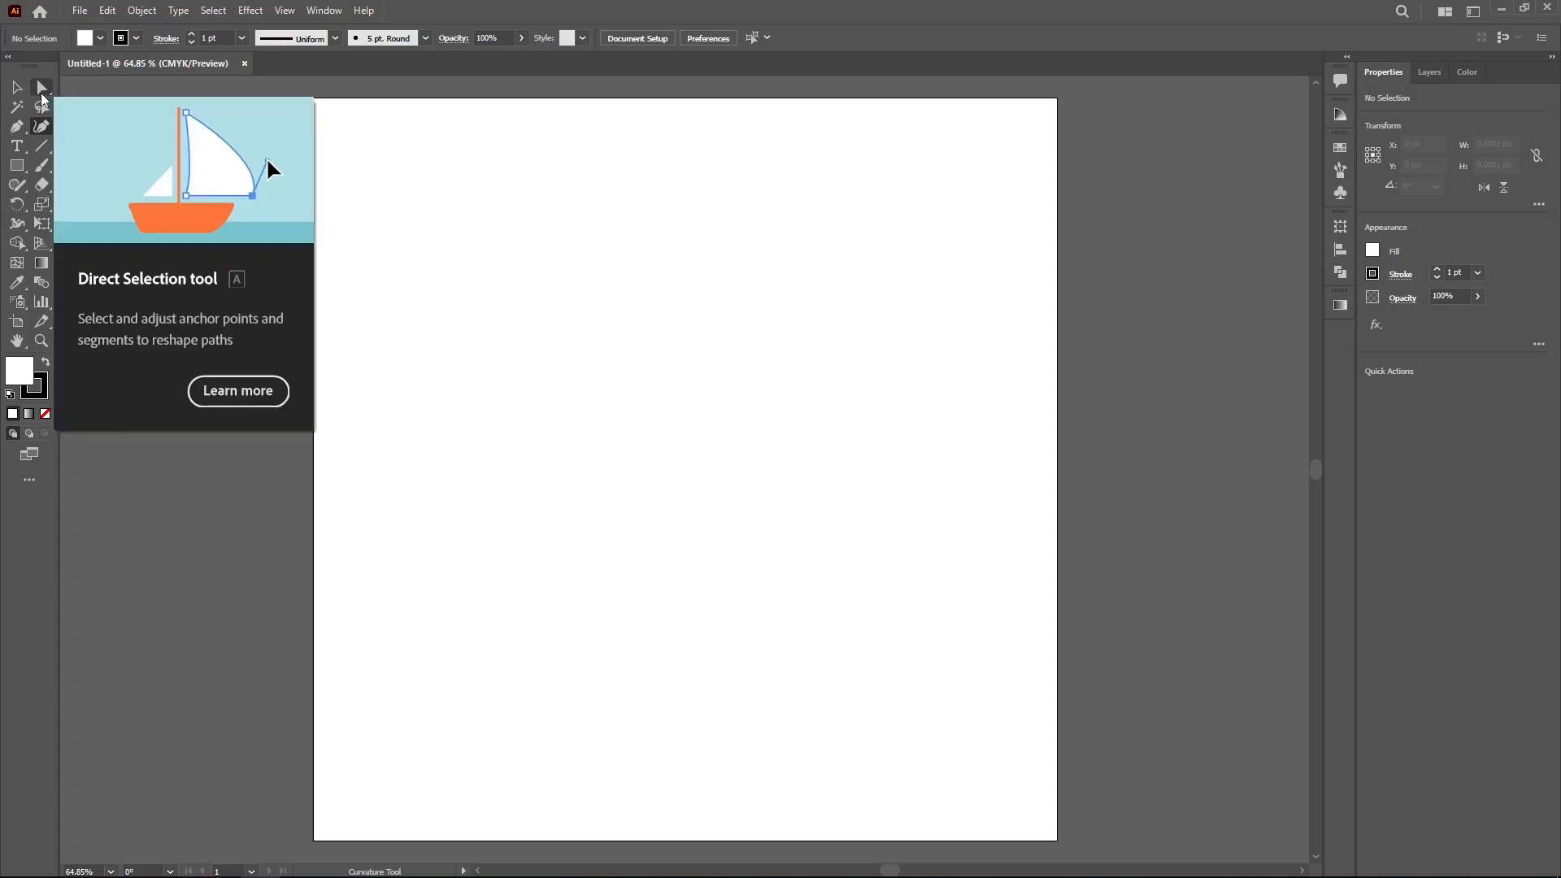
right_click(18, 130)
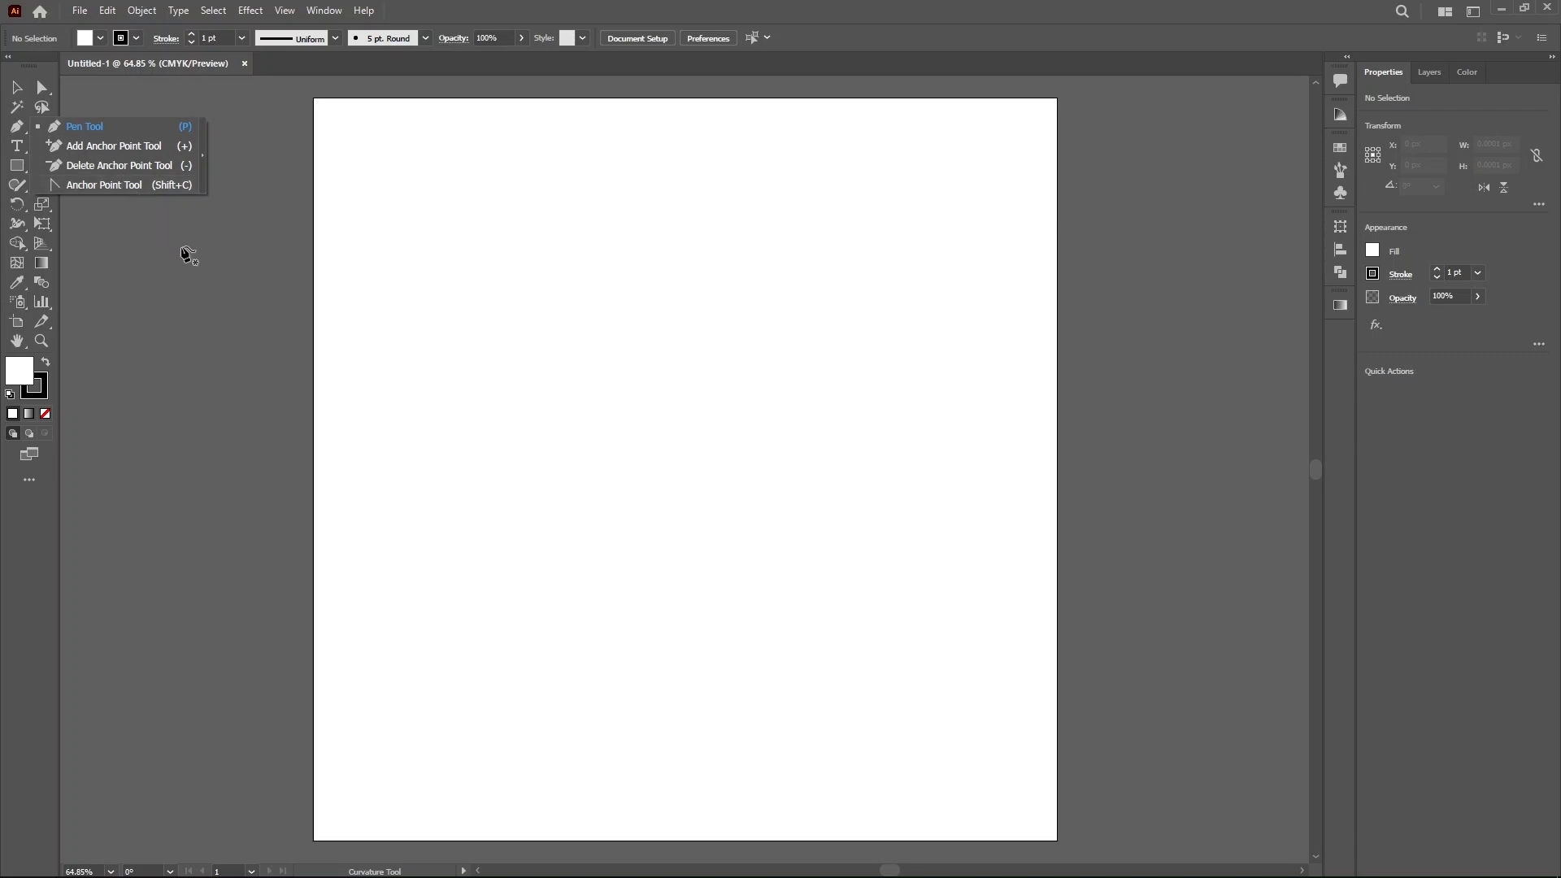
click(105, 254)
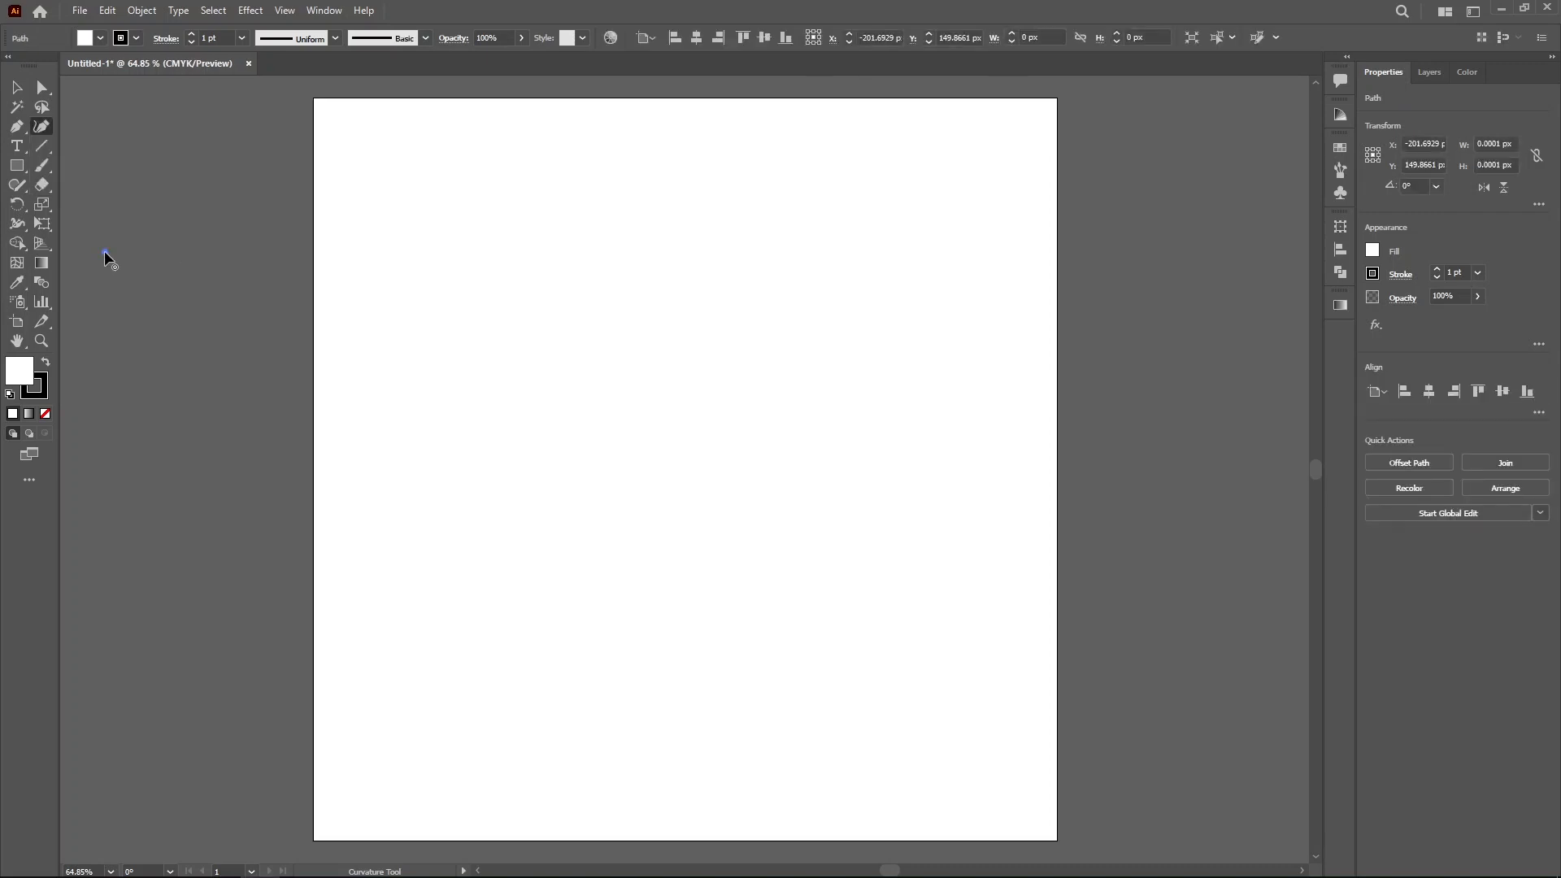
key(v)
click(173, 348)
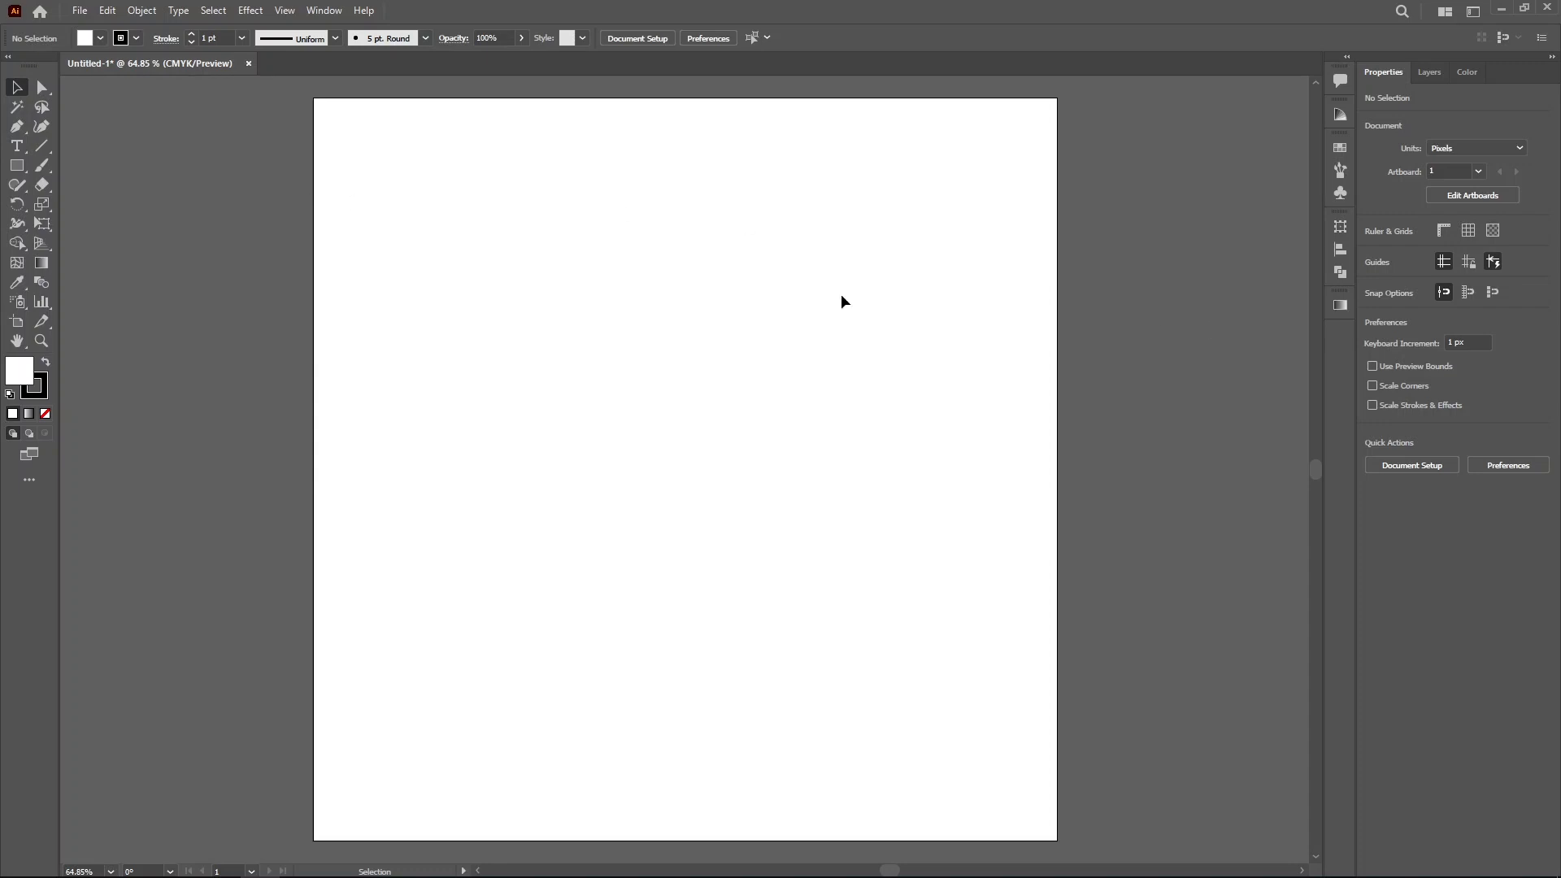
Step: Draw a rectangle about 300 by 265 px near the middle of the artboard and fill it with yellow
click(17, 166)
drag(545, 270, 855, 543)
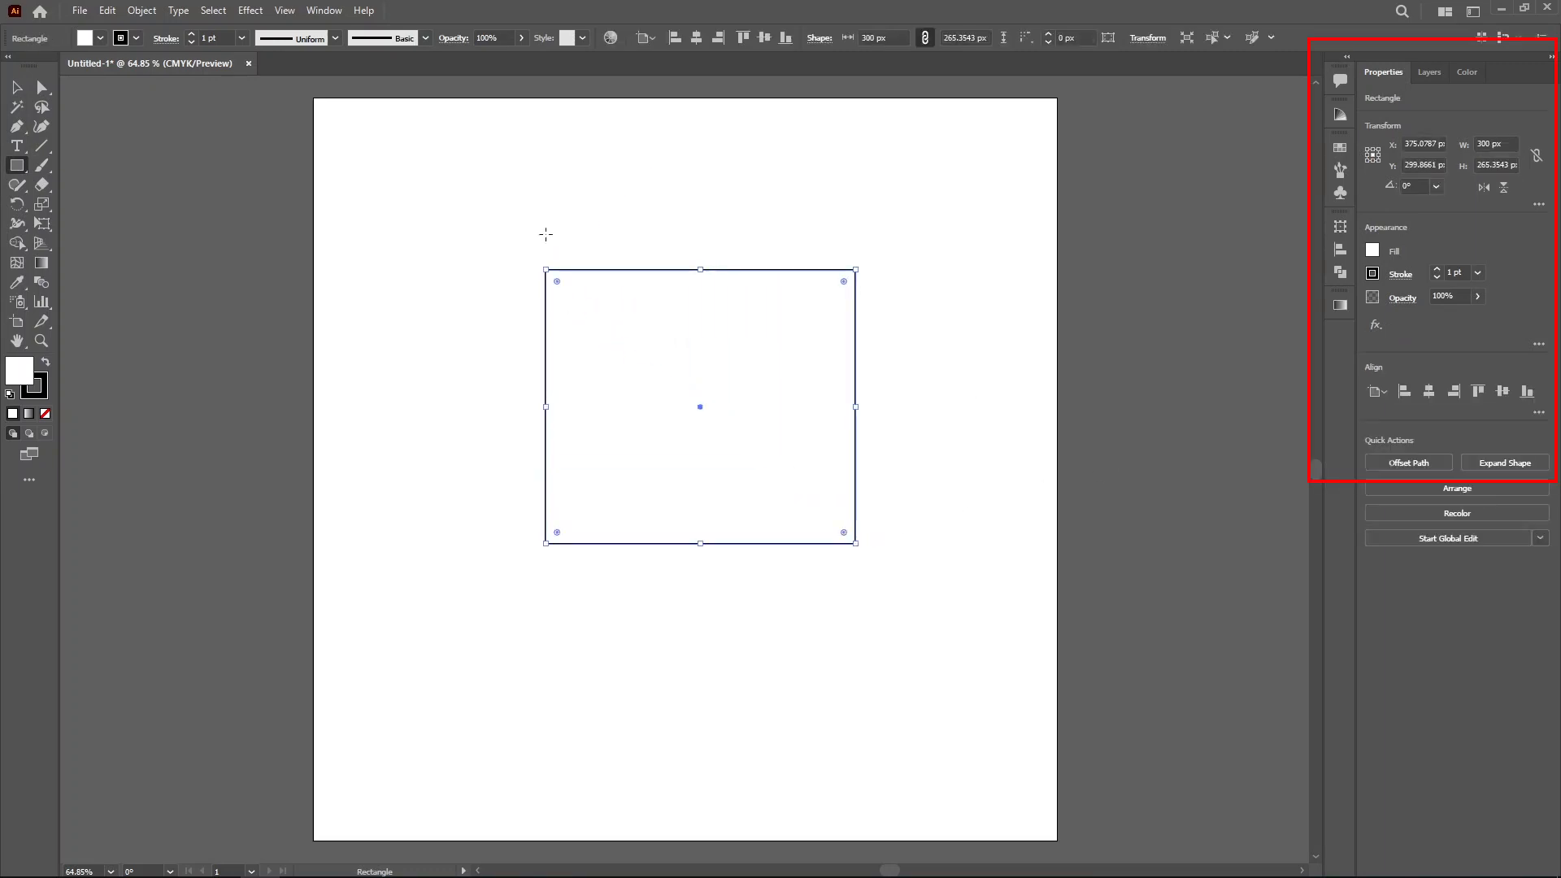
key(v)
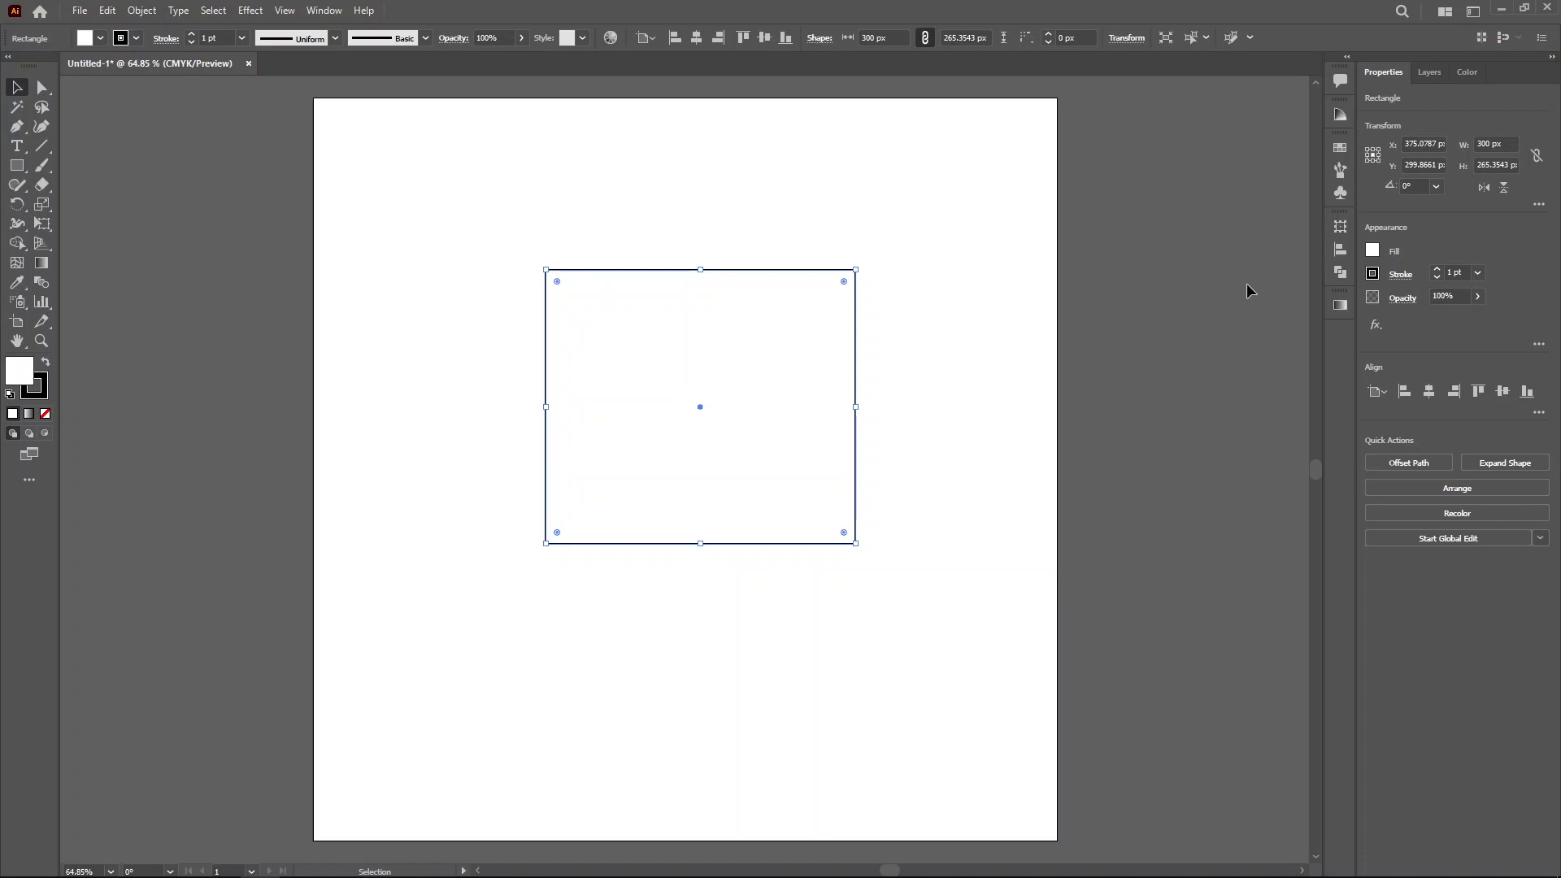
click(1374, 253)
click(1254, 310)
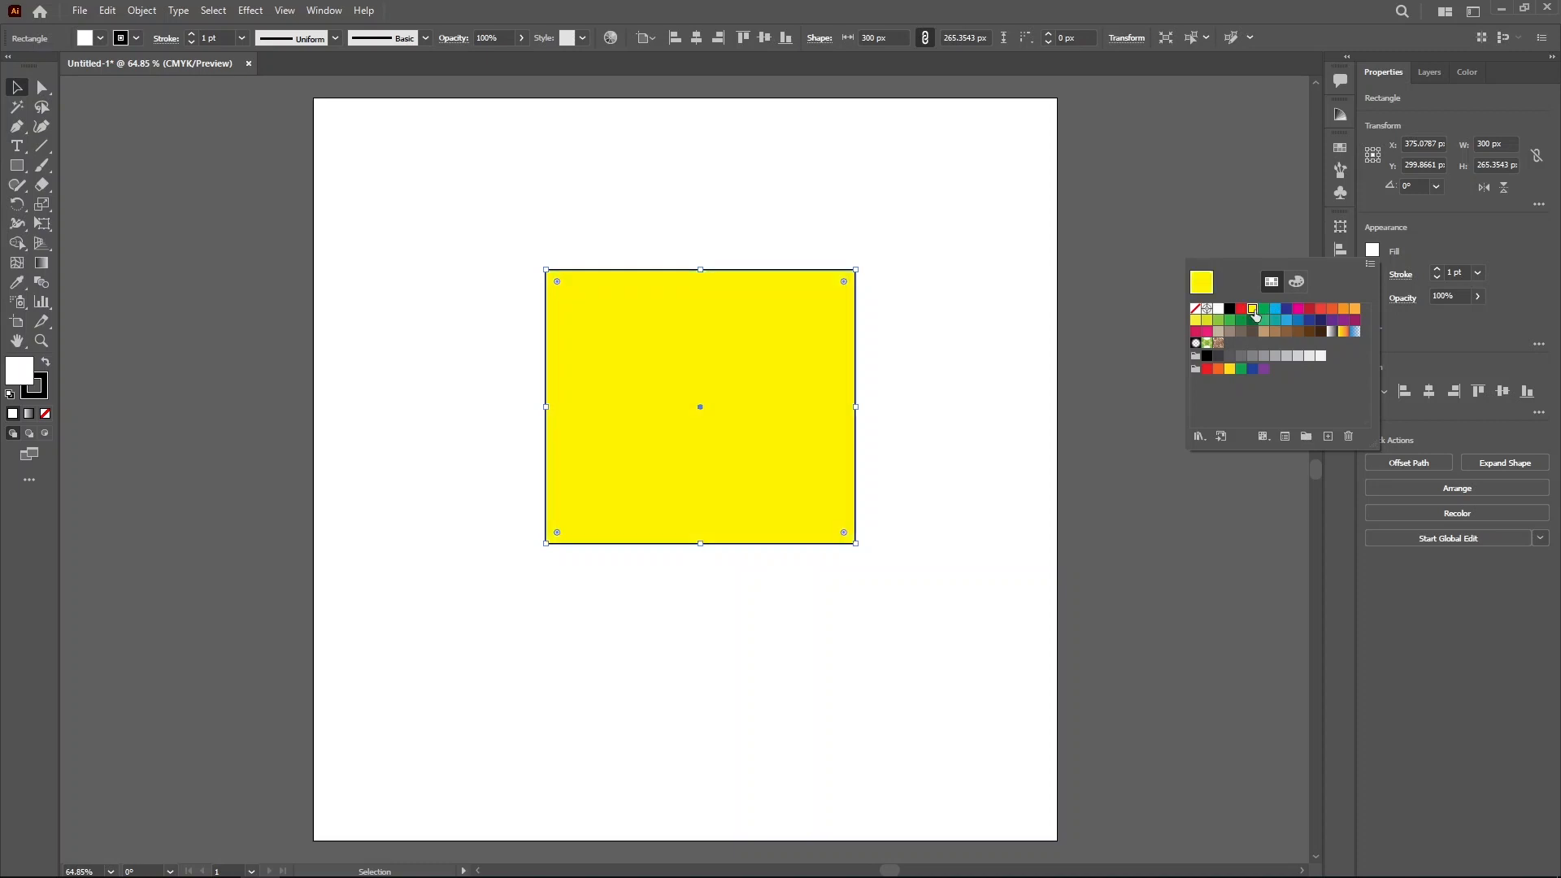
click(1237, 488)
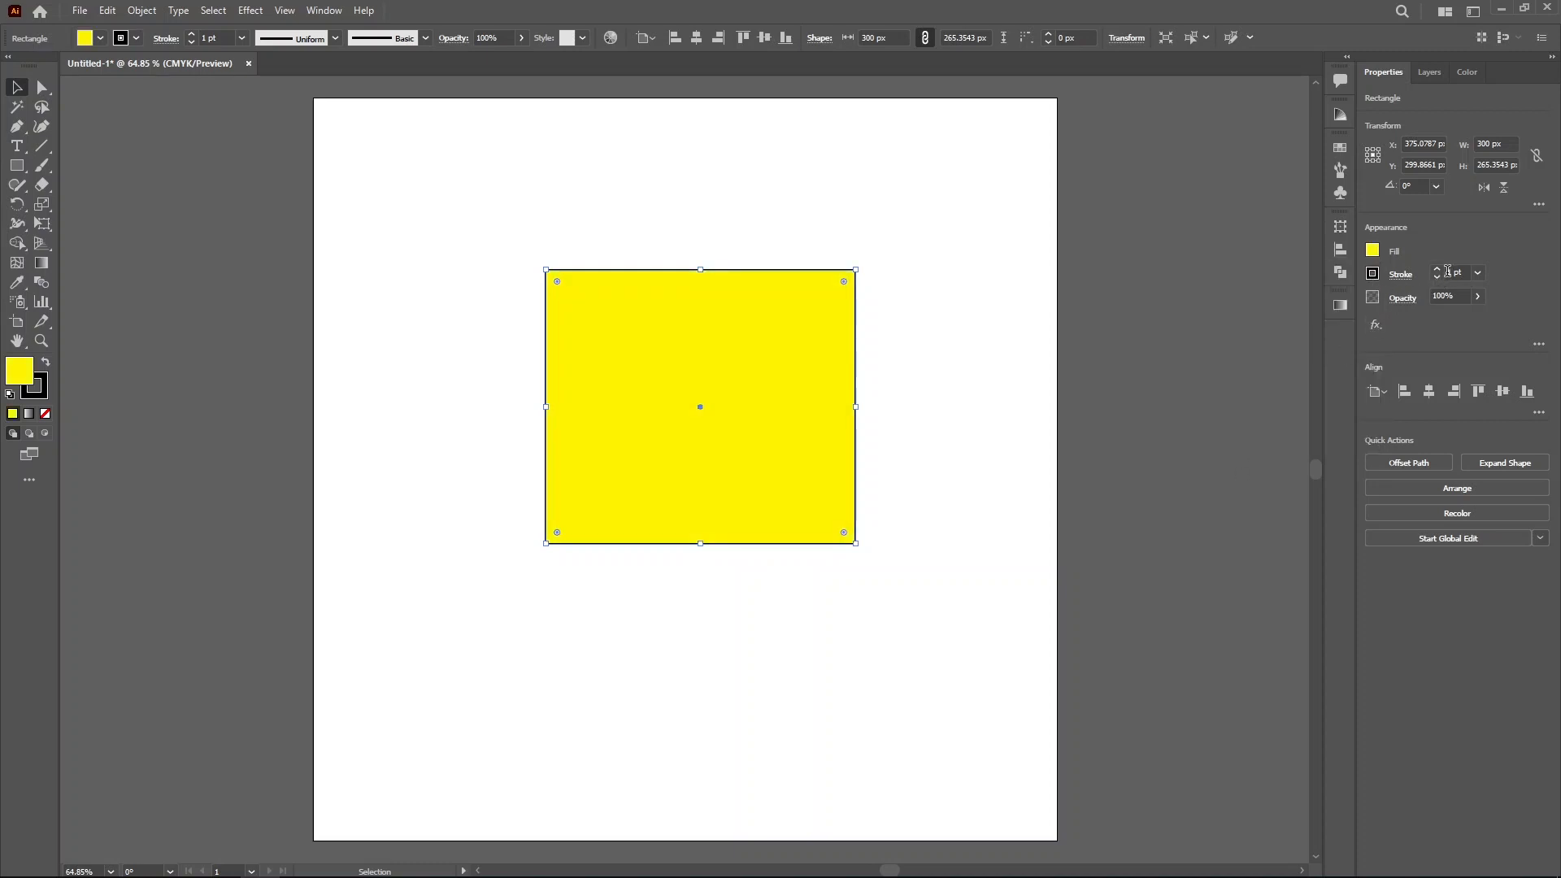
Step: Set the yellow rectangle's stroke weight to 7 pt
click(1437, 269)
click(1437, 269)
click(1437, 269)
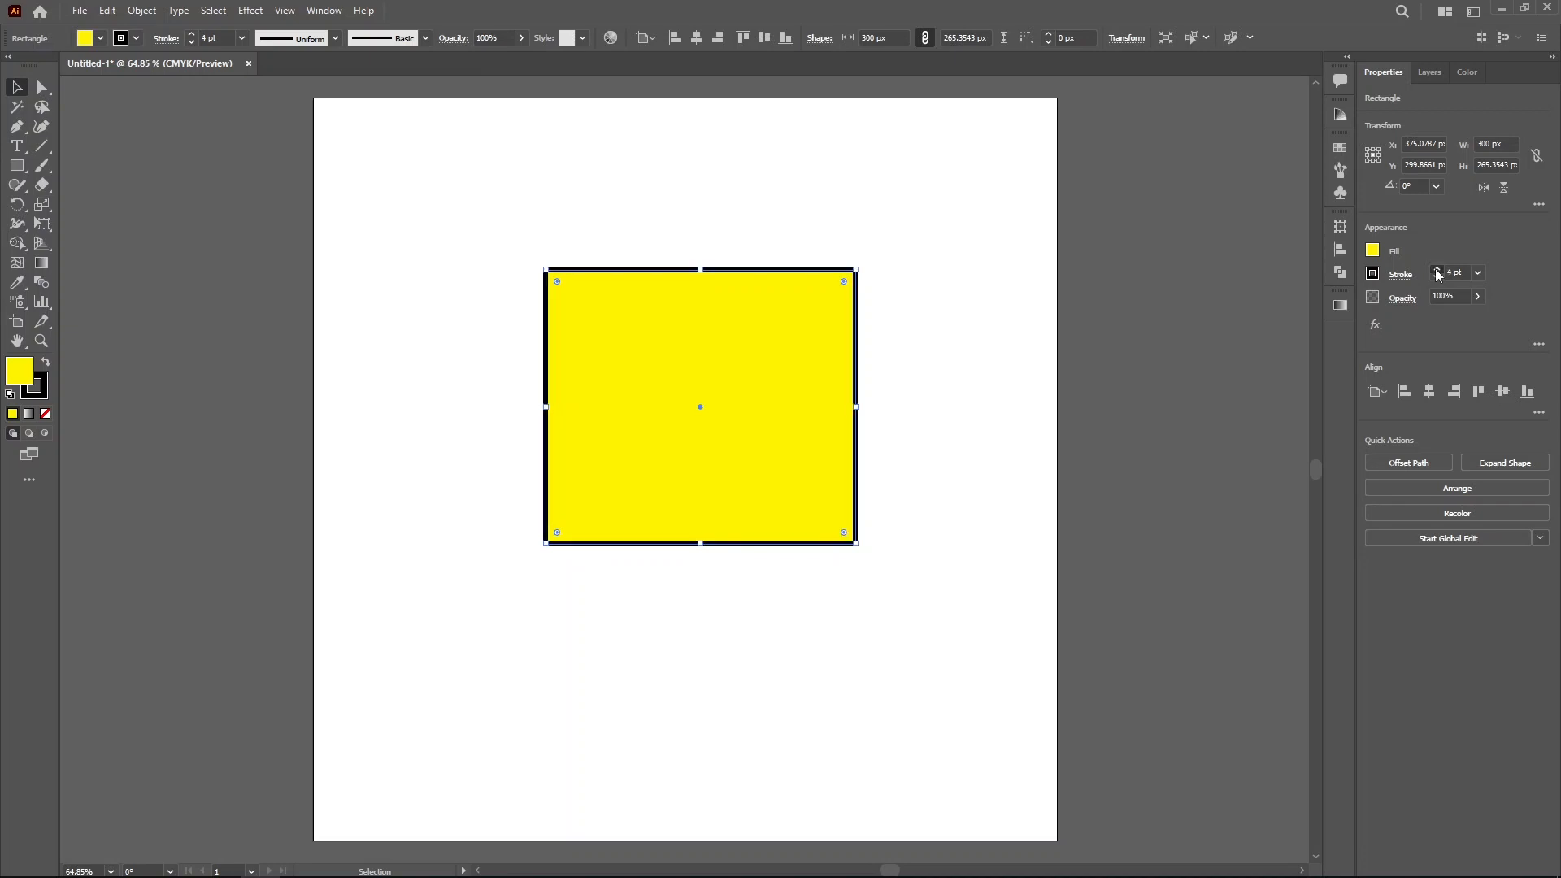
click(1437, 269)
click(1437, 269)
click(1437, 269)
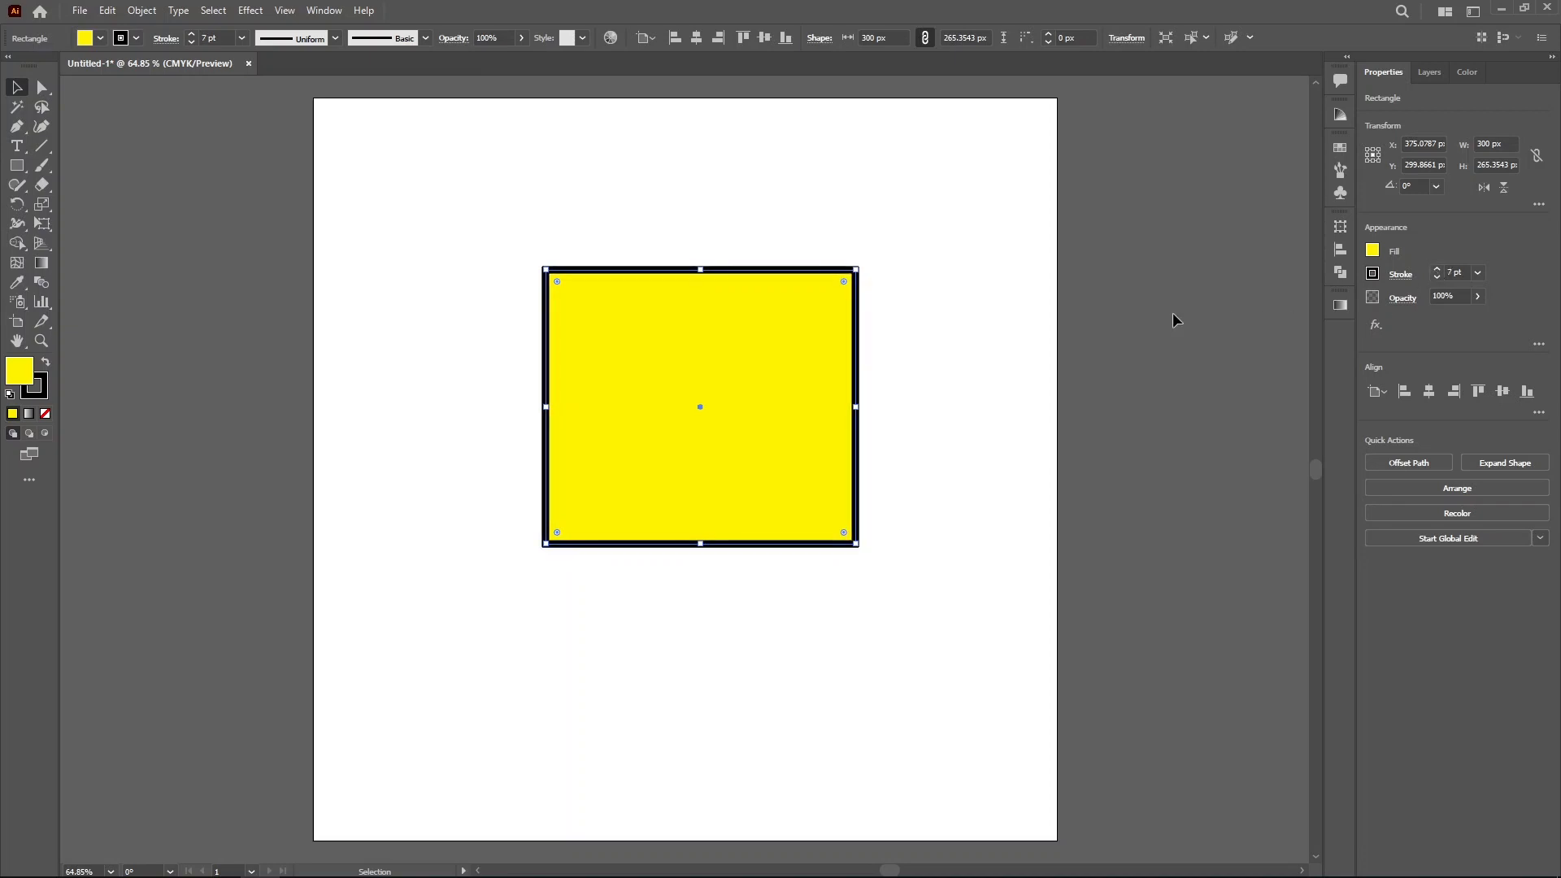
Step: Give the rectangle's stroke a round cap and round join corners, and deselect the shape
click(1400, 276)
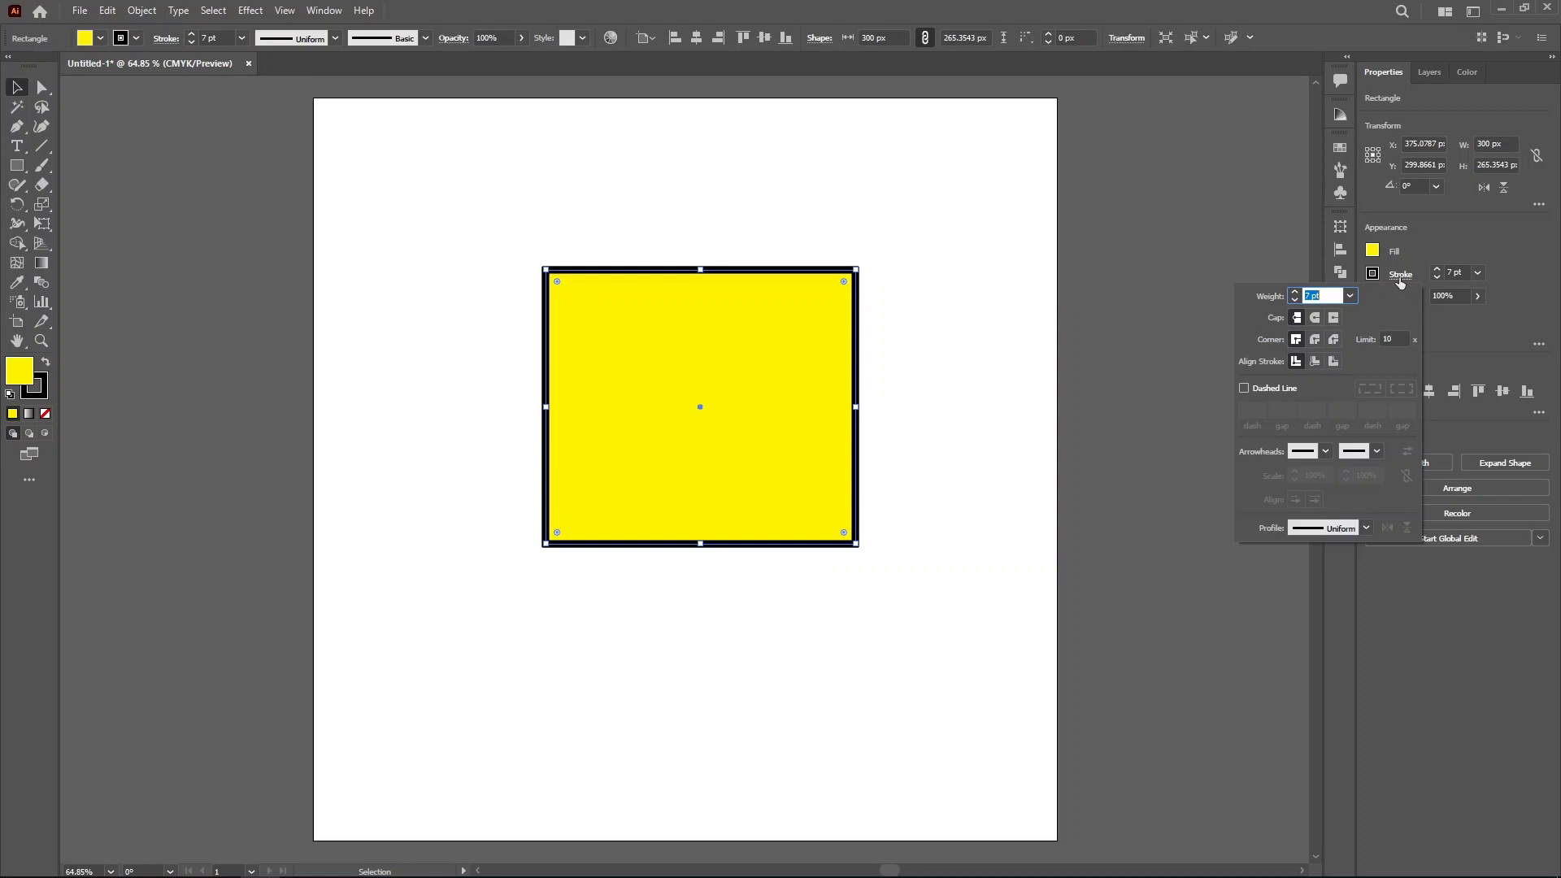
click(1317, 319)
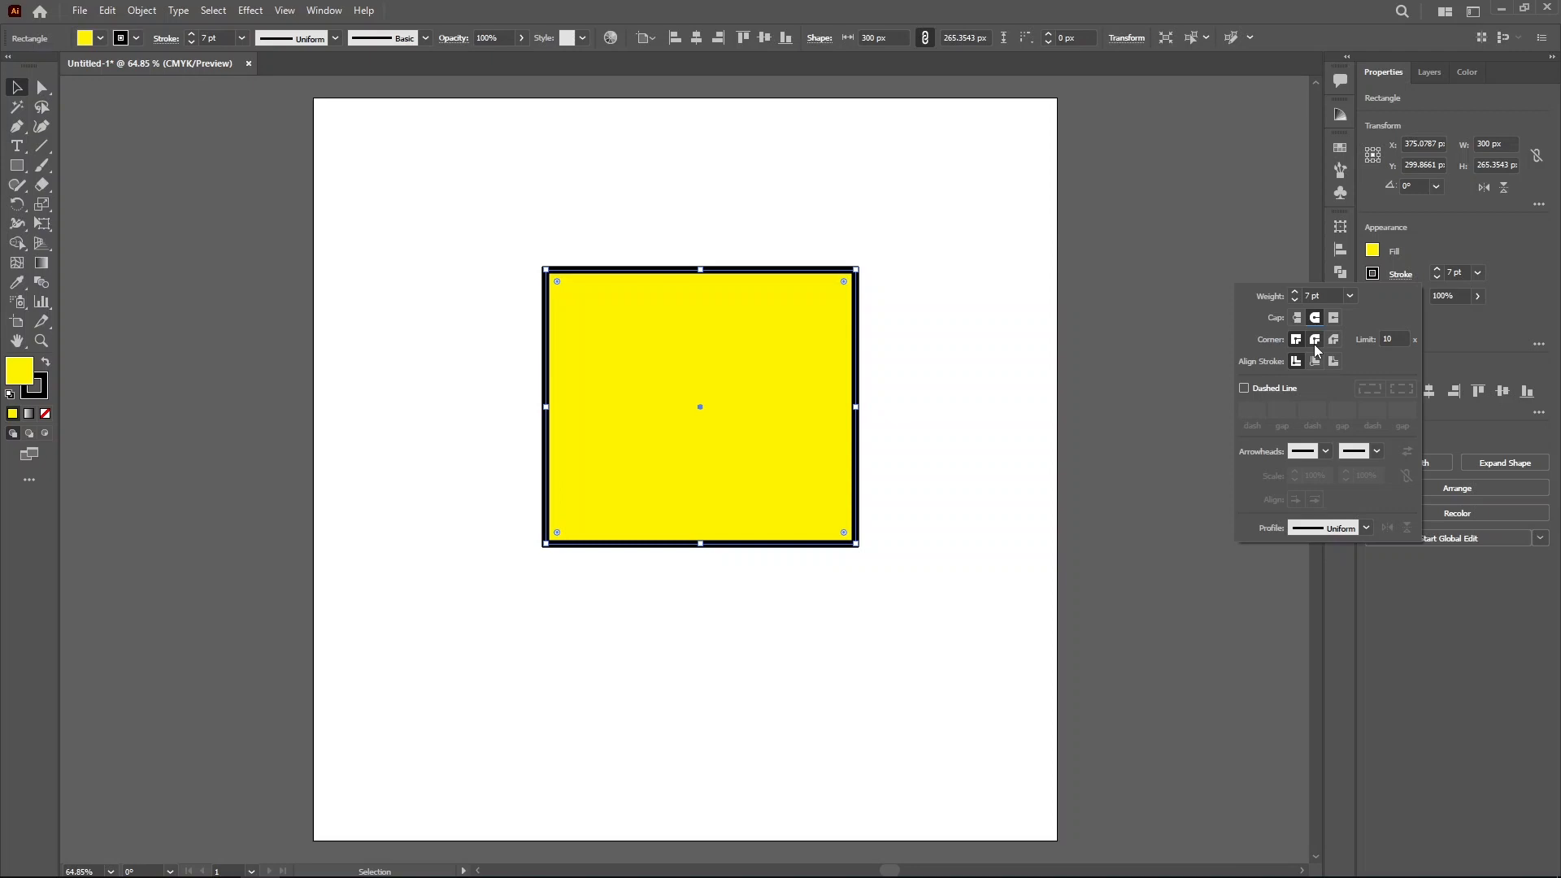
click(1316, 341)
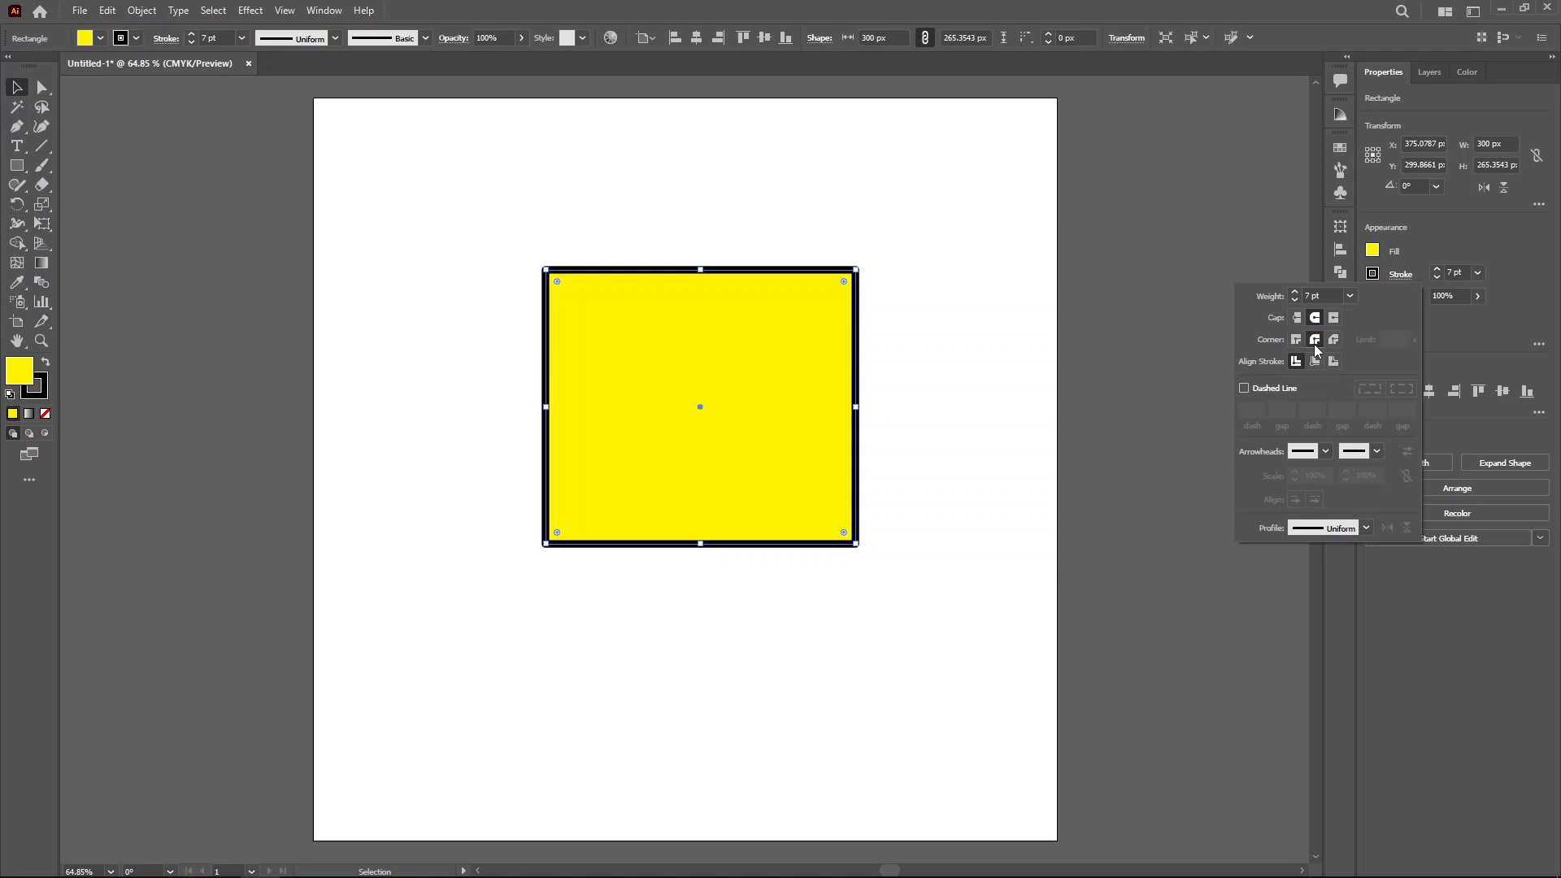
click(882, 261)
click(891, 295)
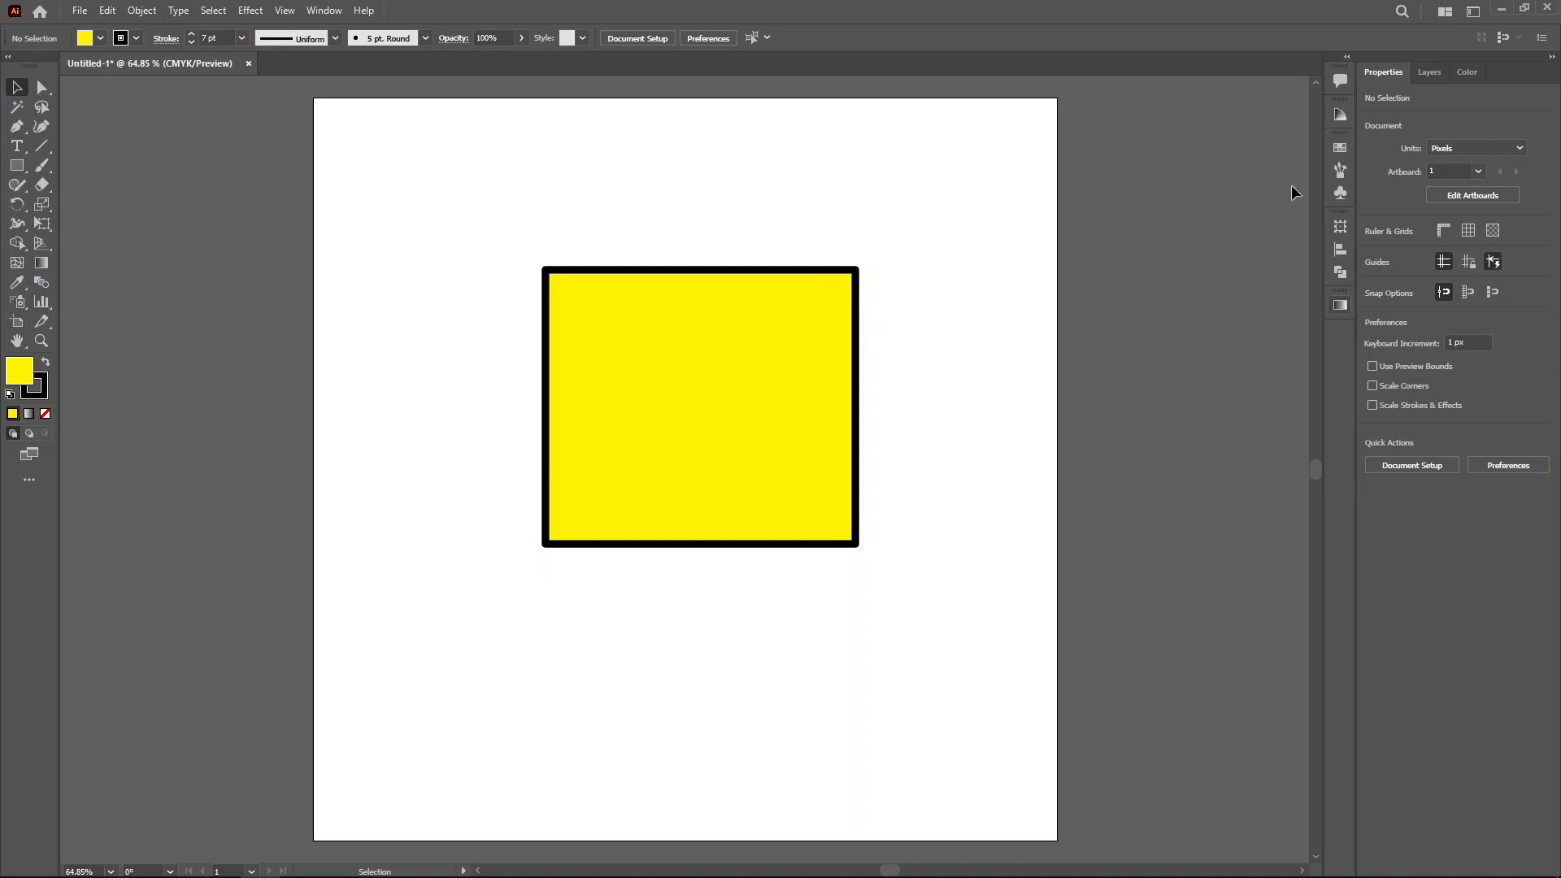
Step: Add a new layer above Layer 1 and toggle Layer 1's visibility off and back on
click(1416, 72)
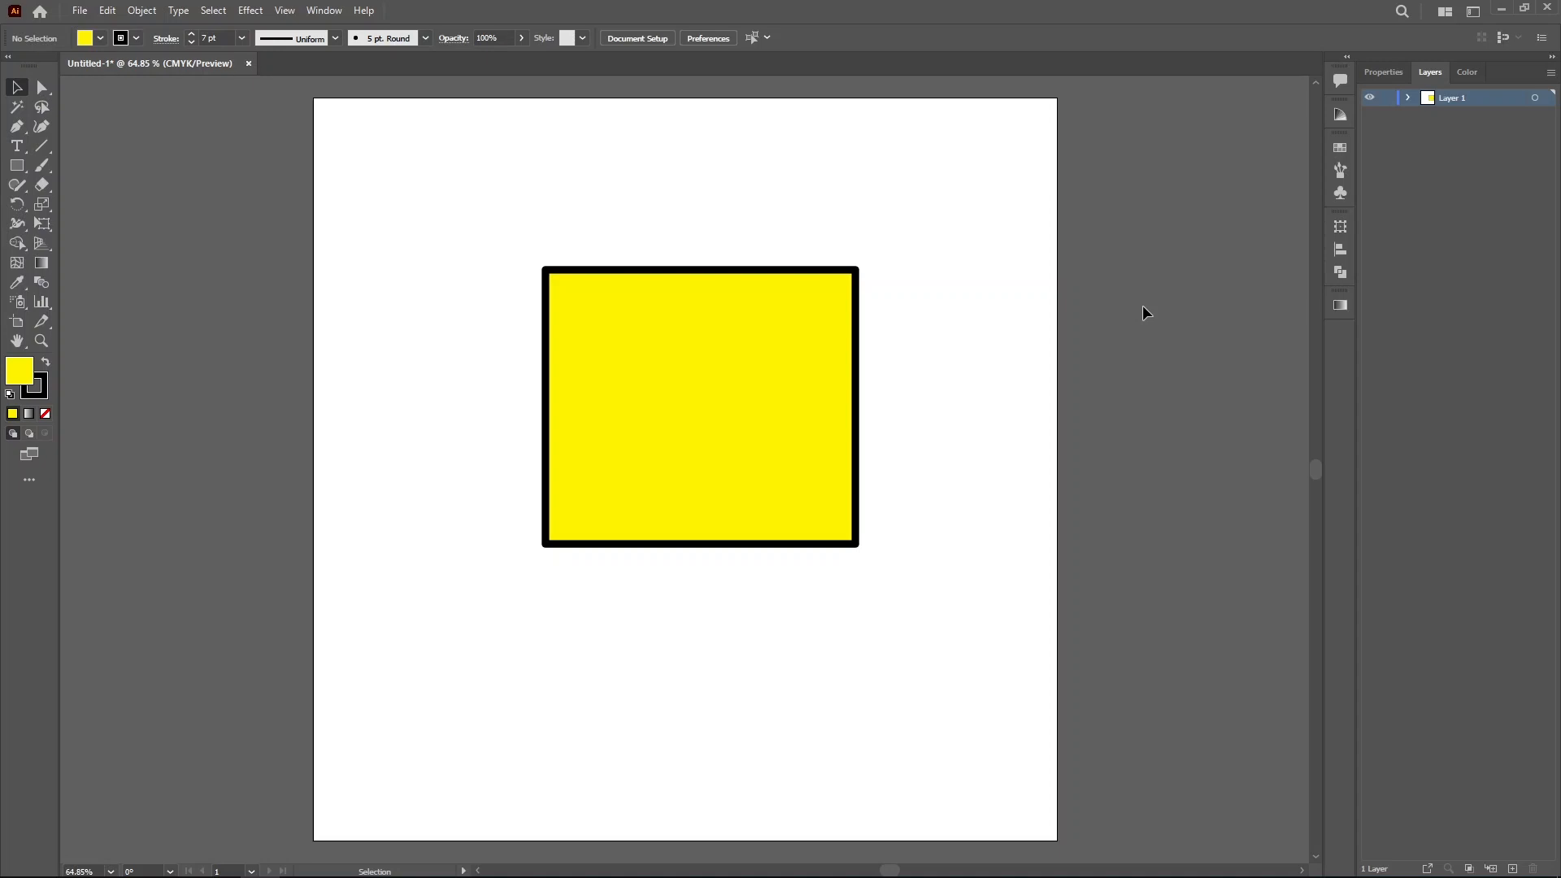
click(1512, 869)
click(1369, 115)
click(1370, 115)
click(1370, 115)
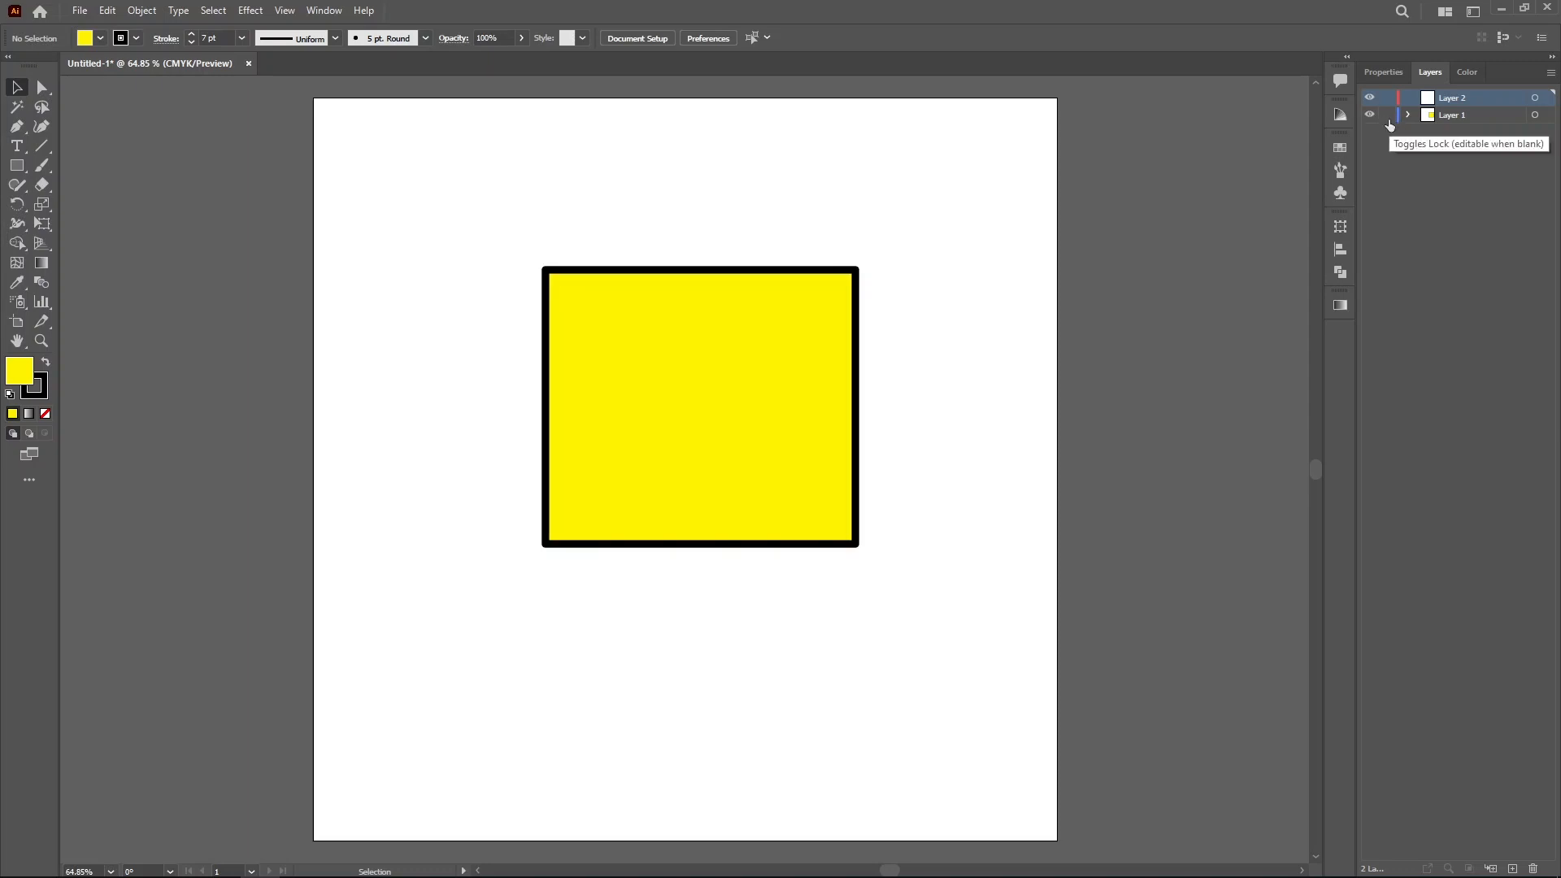
Step: Lock and unlock Layer 1, and move the yellow rectangle slightly down and to the right
click(1389, 115)
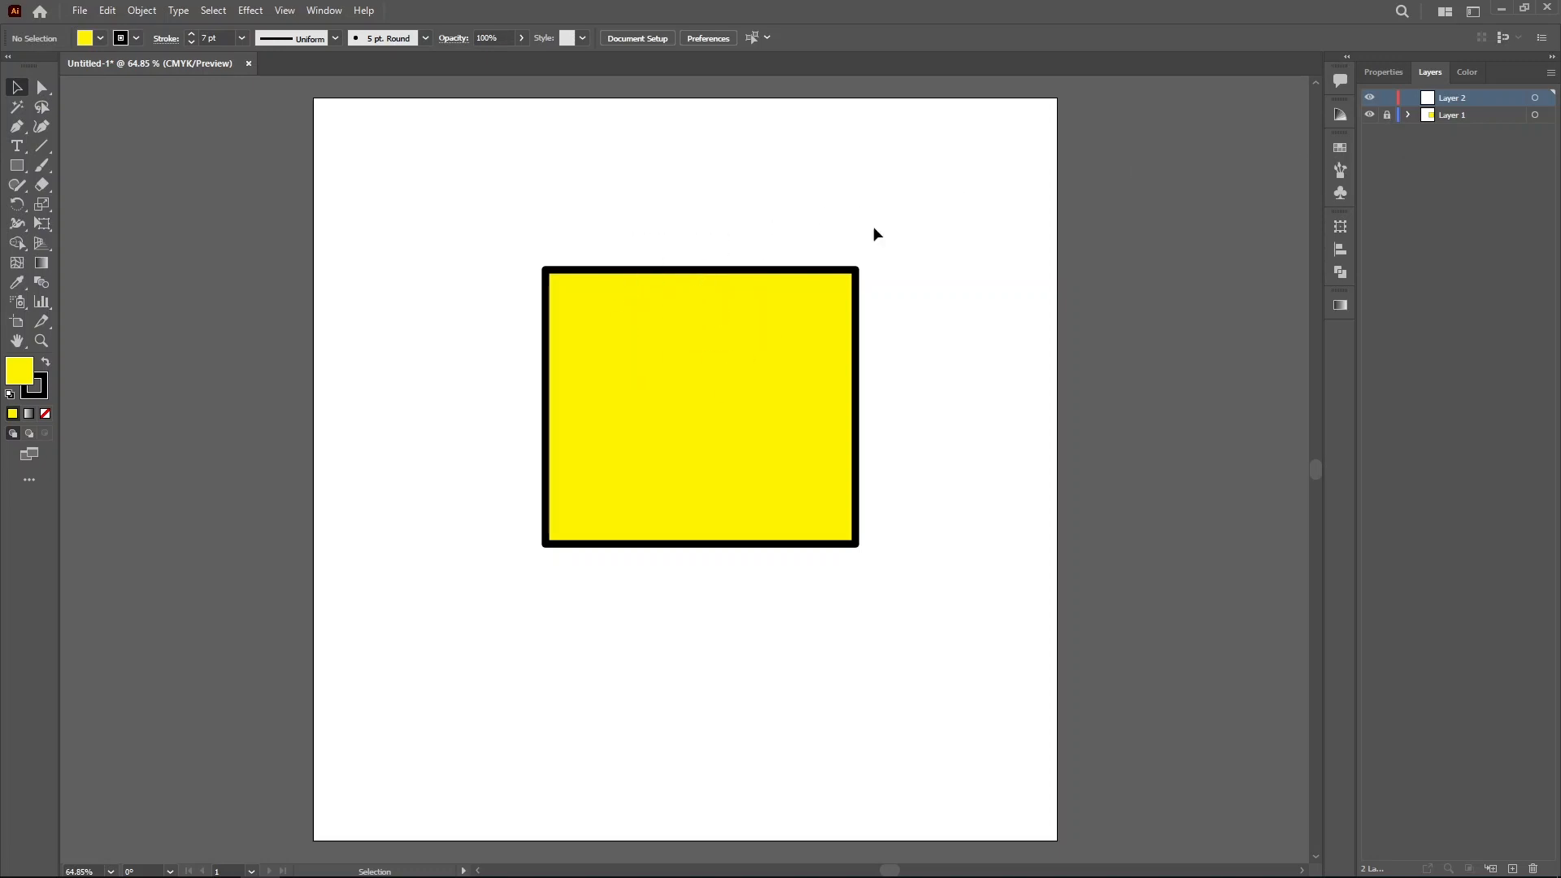
click(1387, 115)
drag(724, 325, 745, 343)
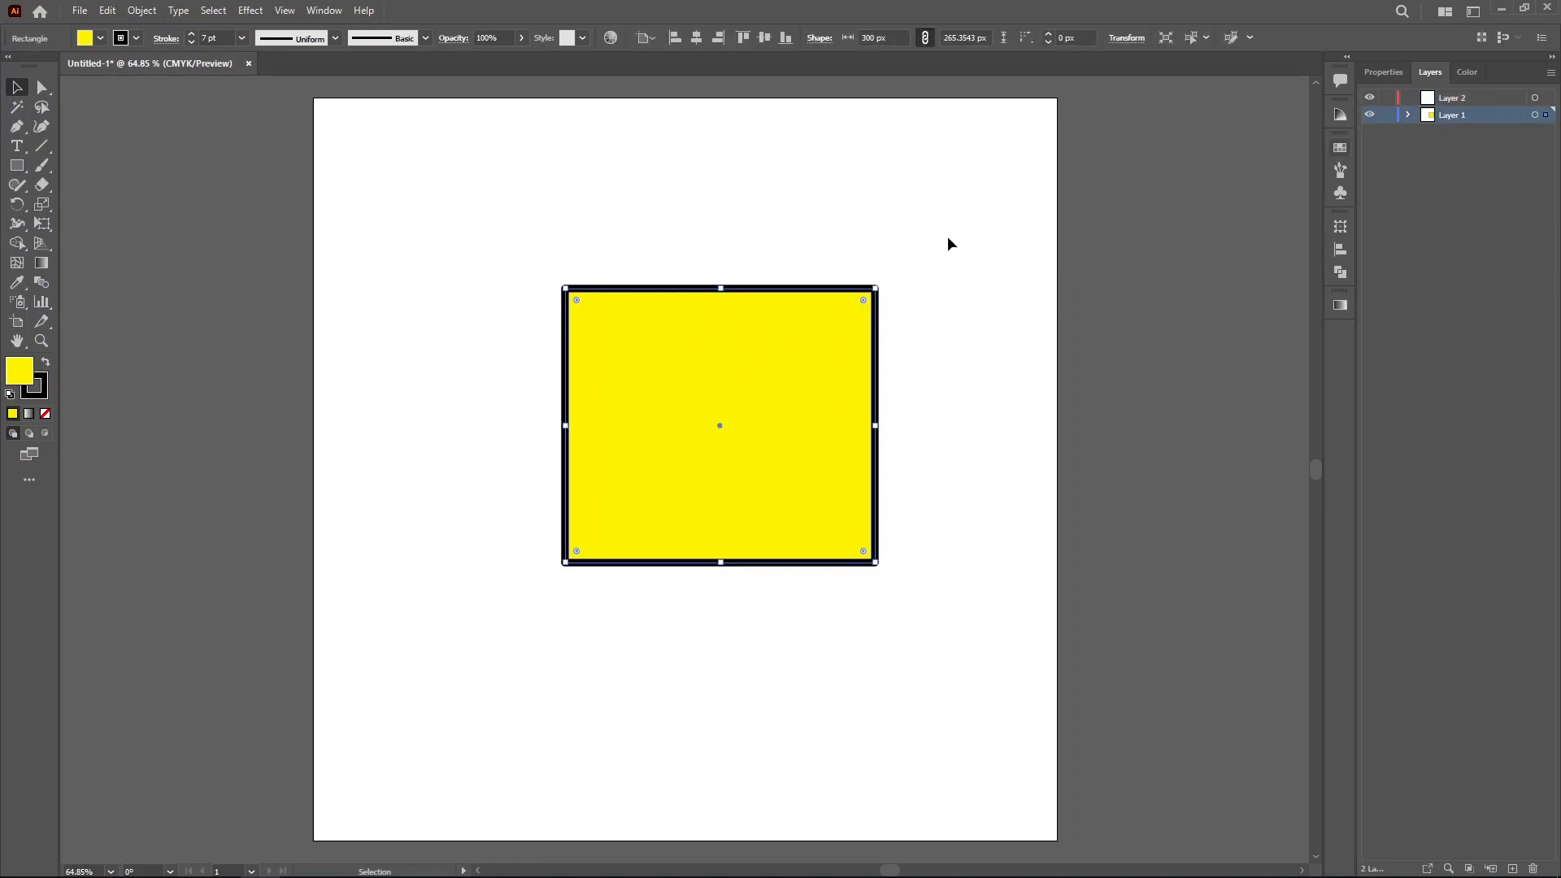
Step: Lock Layer 1, draw a rectangle about 343 by 272 px on Layer 2 overlapping the yellow one, and swap its fill and stroke colors
click(1456, 102)
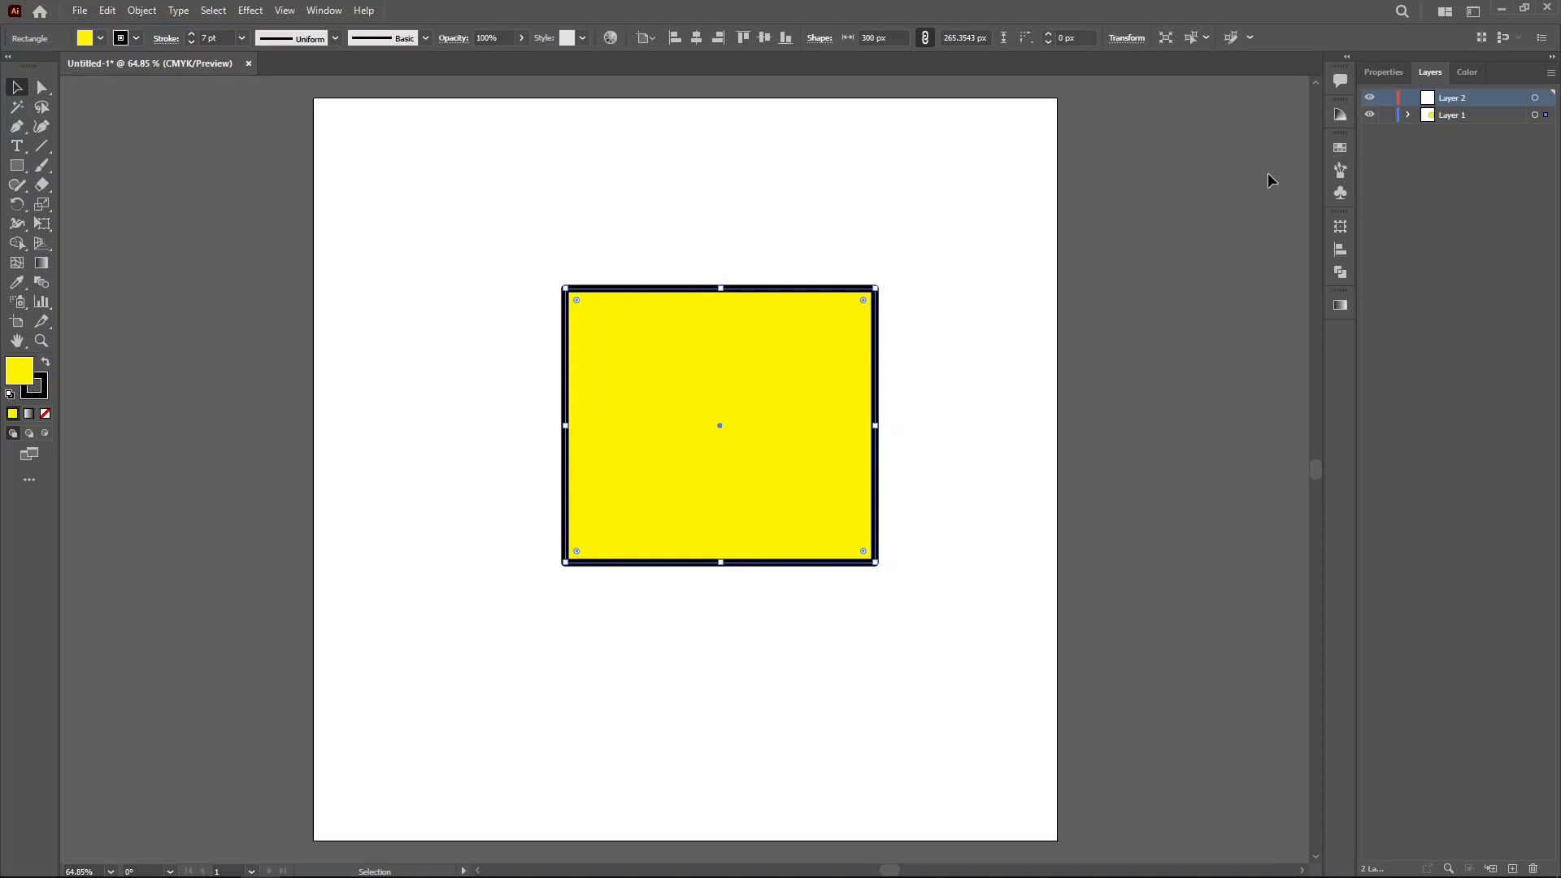
click(1386, 114)
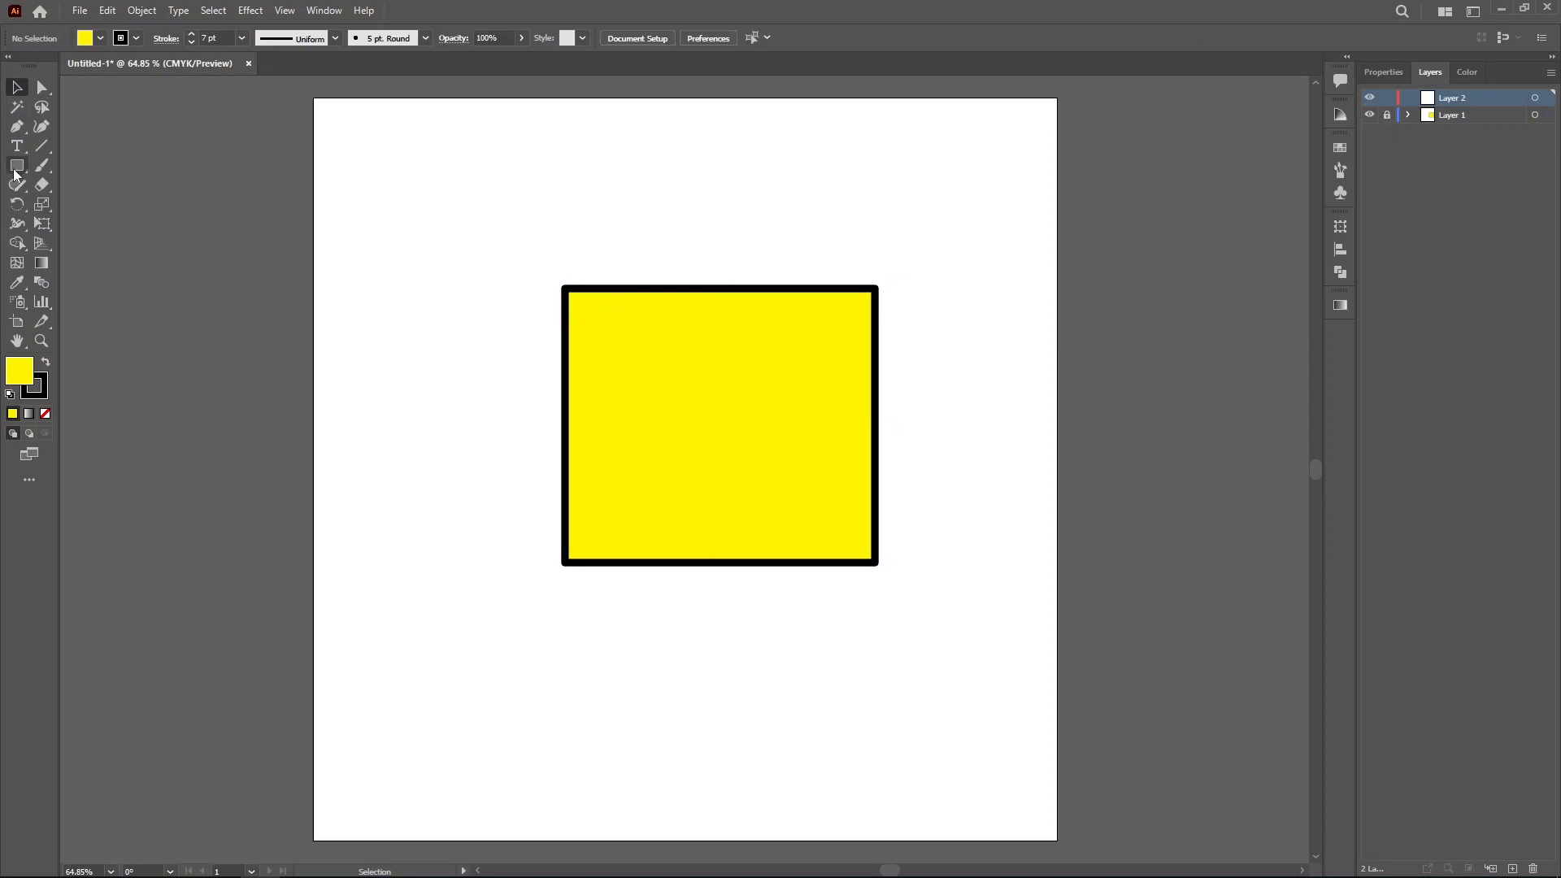
key(m)
mouse_move(430, 188)
mouse_down()
mouse_move(685, 449)
mouse_move(782, 465)
mouse_up()
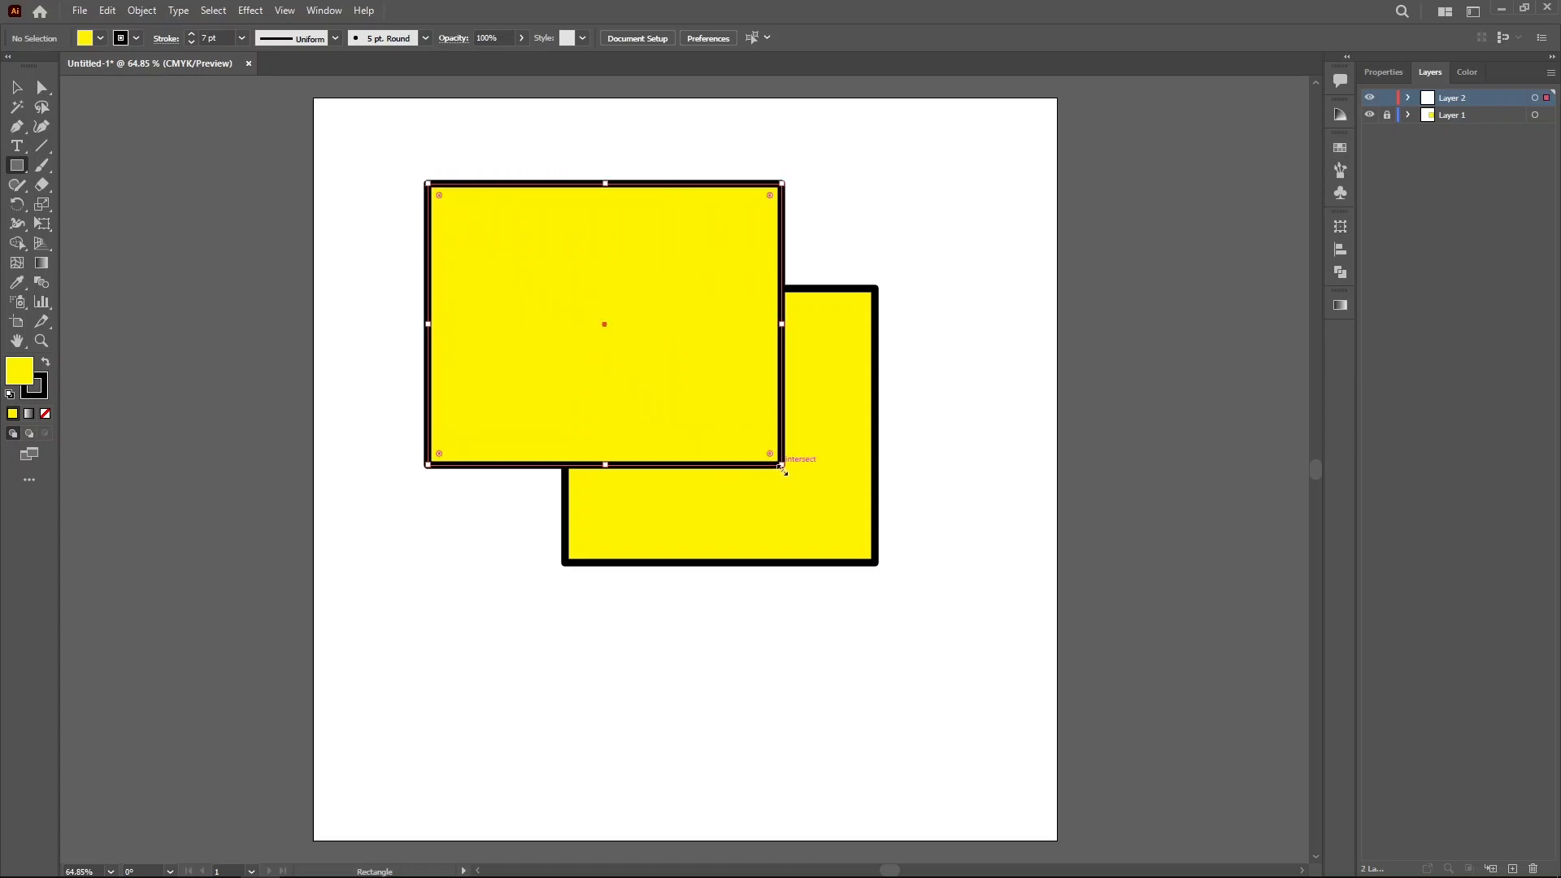
click(45, 364)
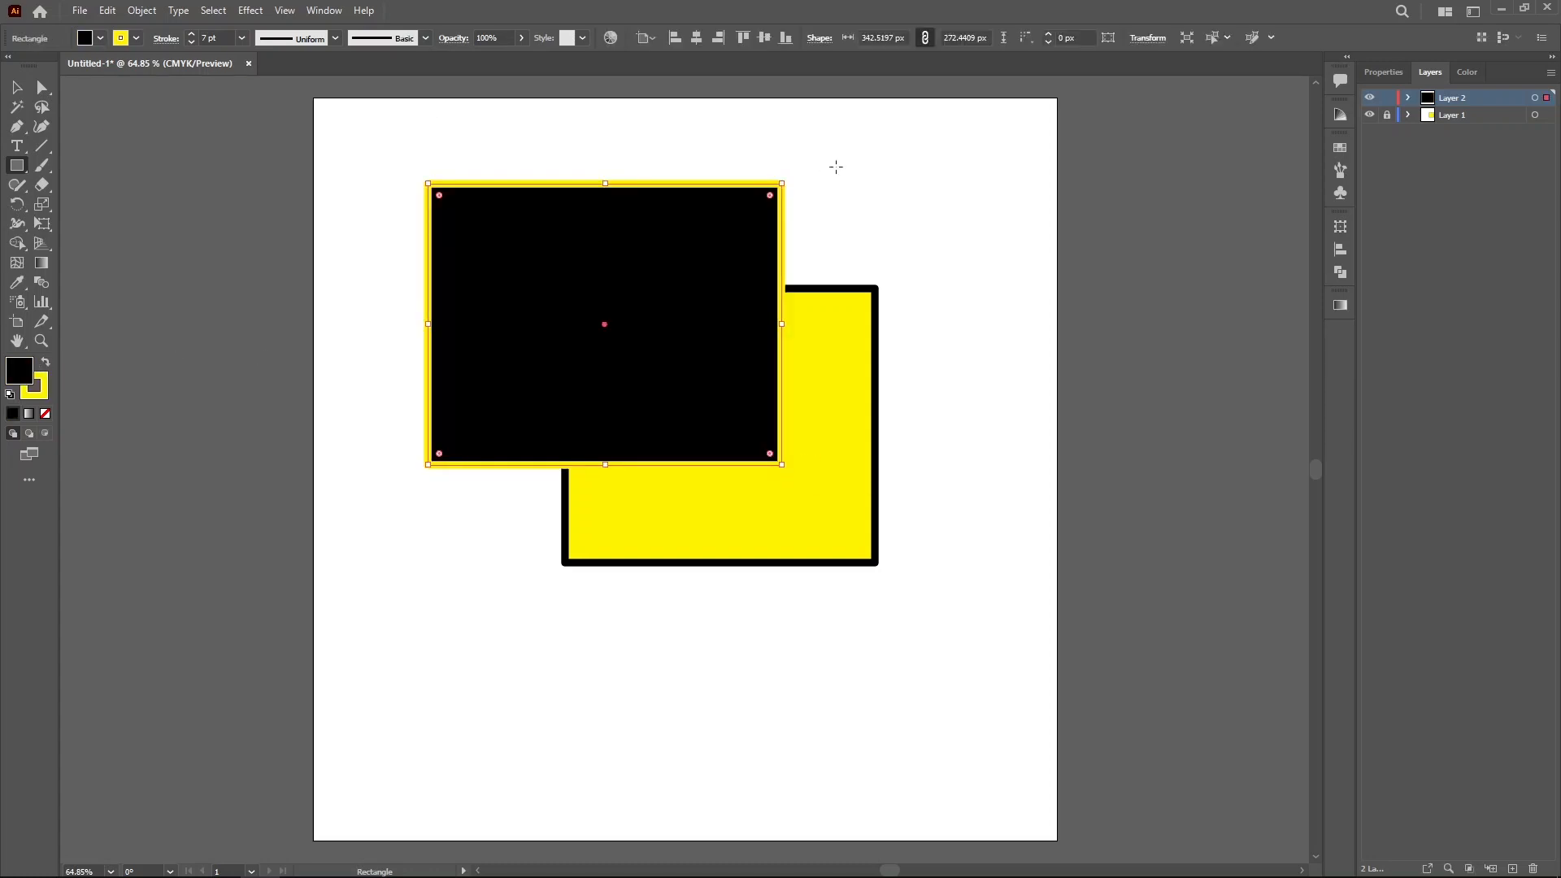
key(v)
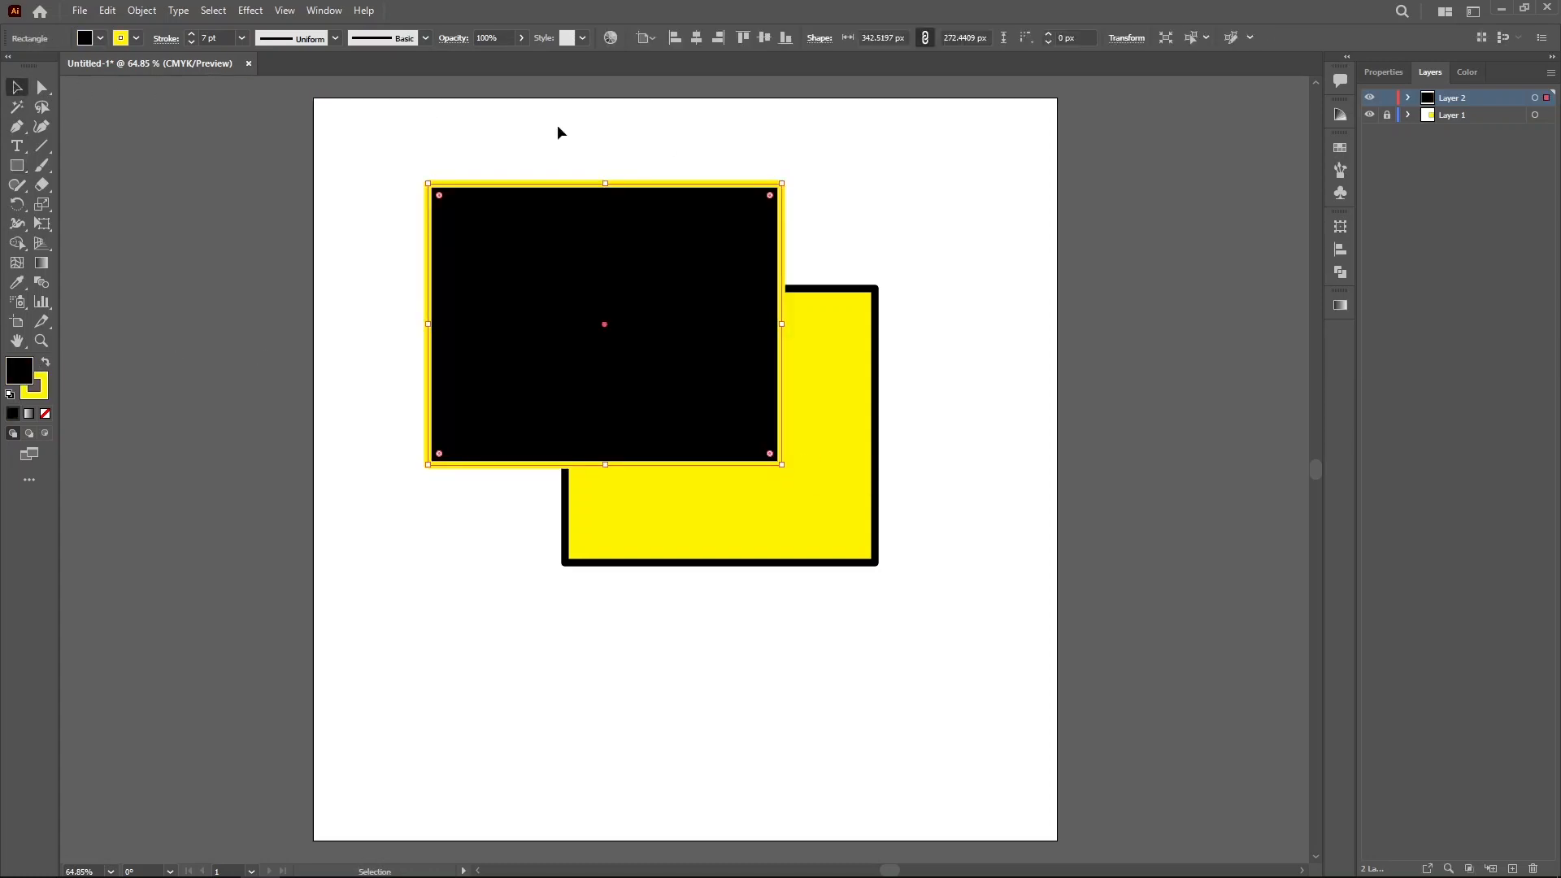
click(892, 194)
Step: Move the black rectangle to the right across the yellow one, and test marquee selection with Layer 1 locked and unlocked
mouse_move(582, 318)
mouse_down()
mouse_move(735, 377)
mouse_move(642, 439)
mouse_move(806, 342)
mouse_up()
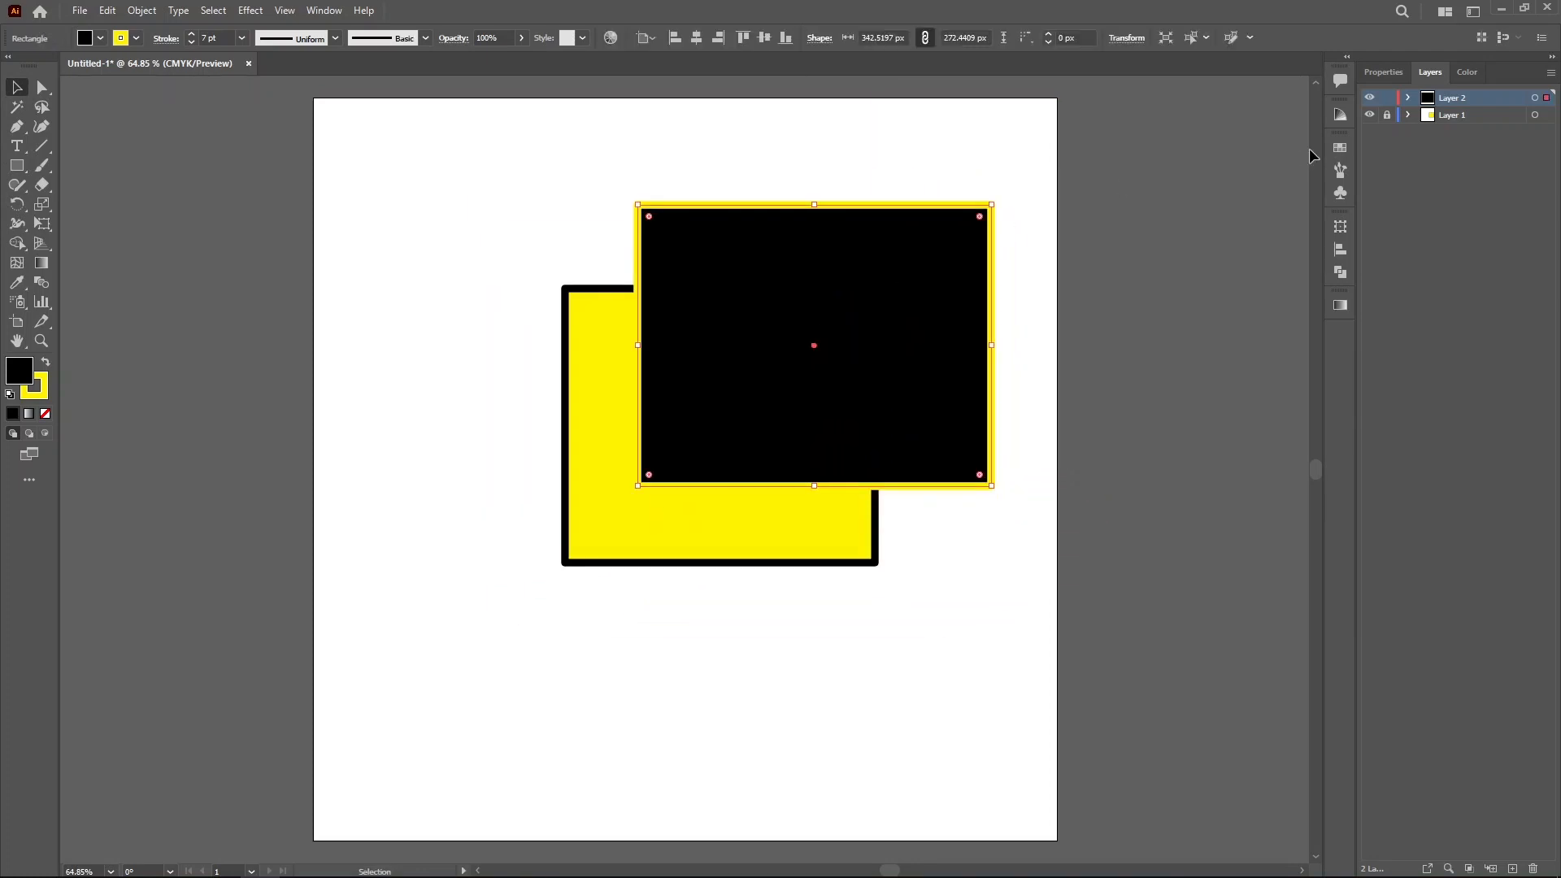
drag(511, 181, 768, 508)
drag(477, 199, 812, 583)
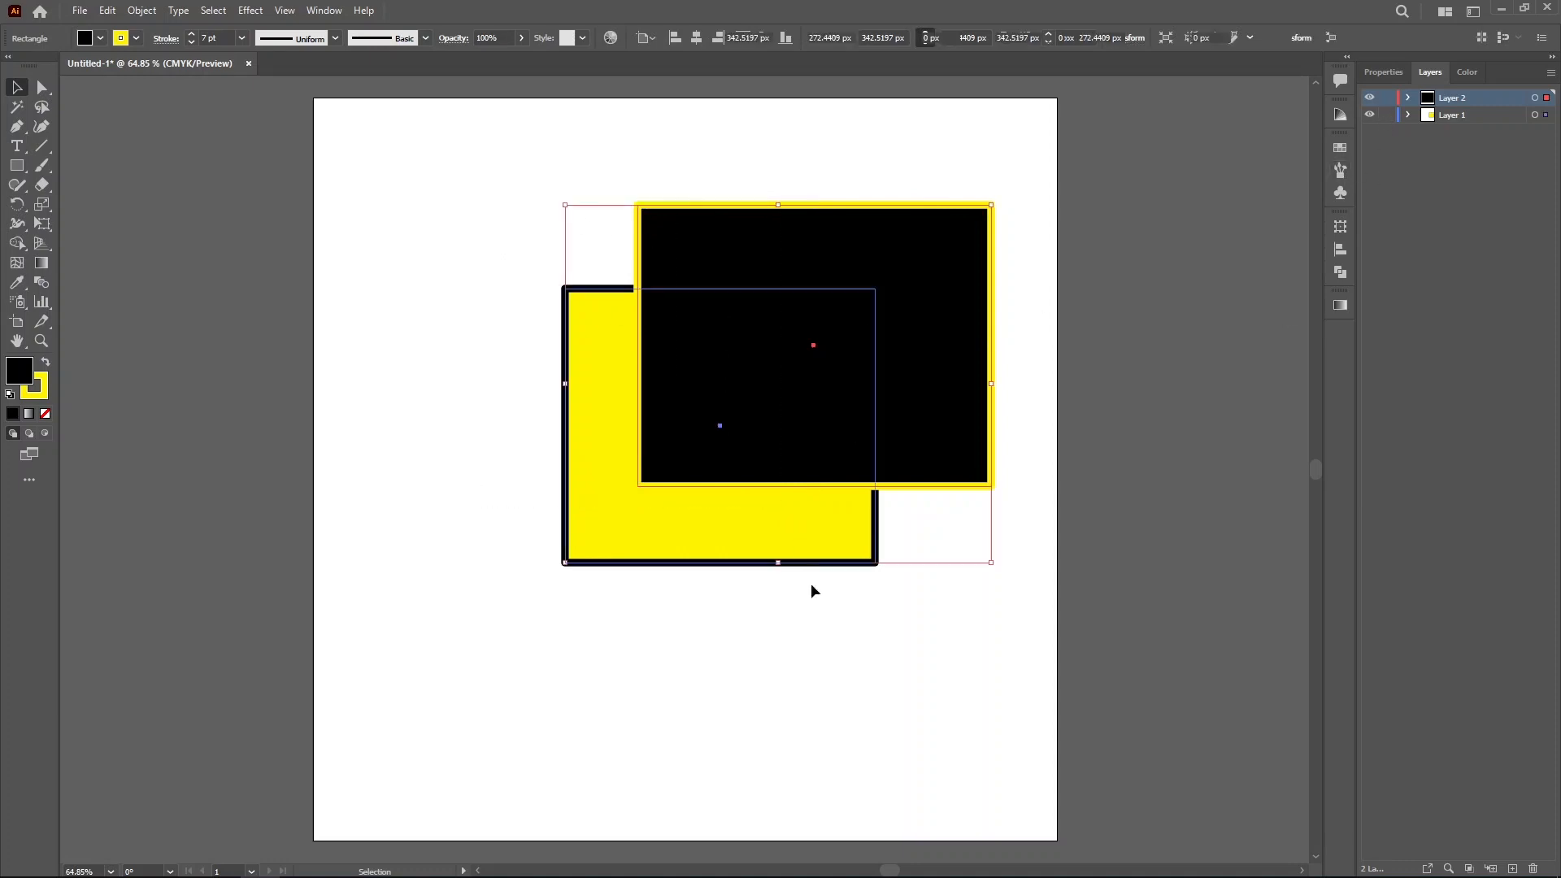
click(850, 667)
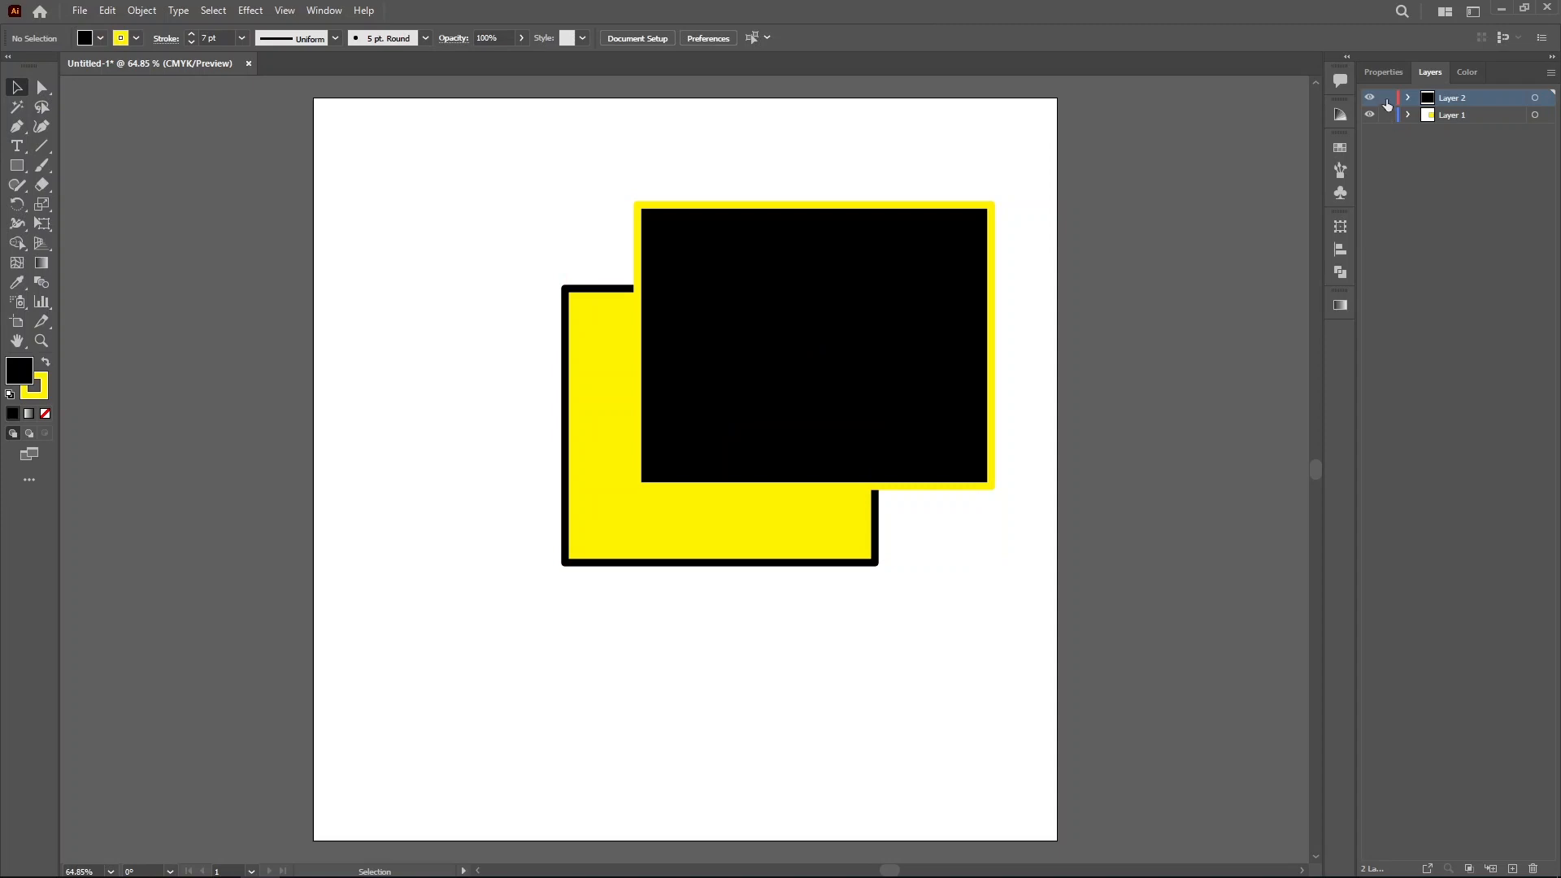
Step: Reorder Layer 2 below Layer 1 and move the black rectangle to the left behind the yellow one
drag(1466, 96, 1468, 137)
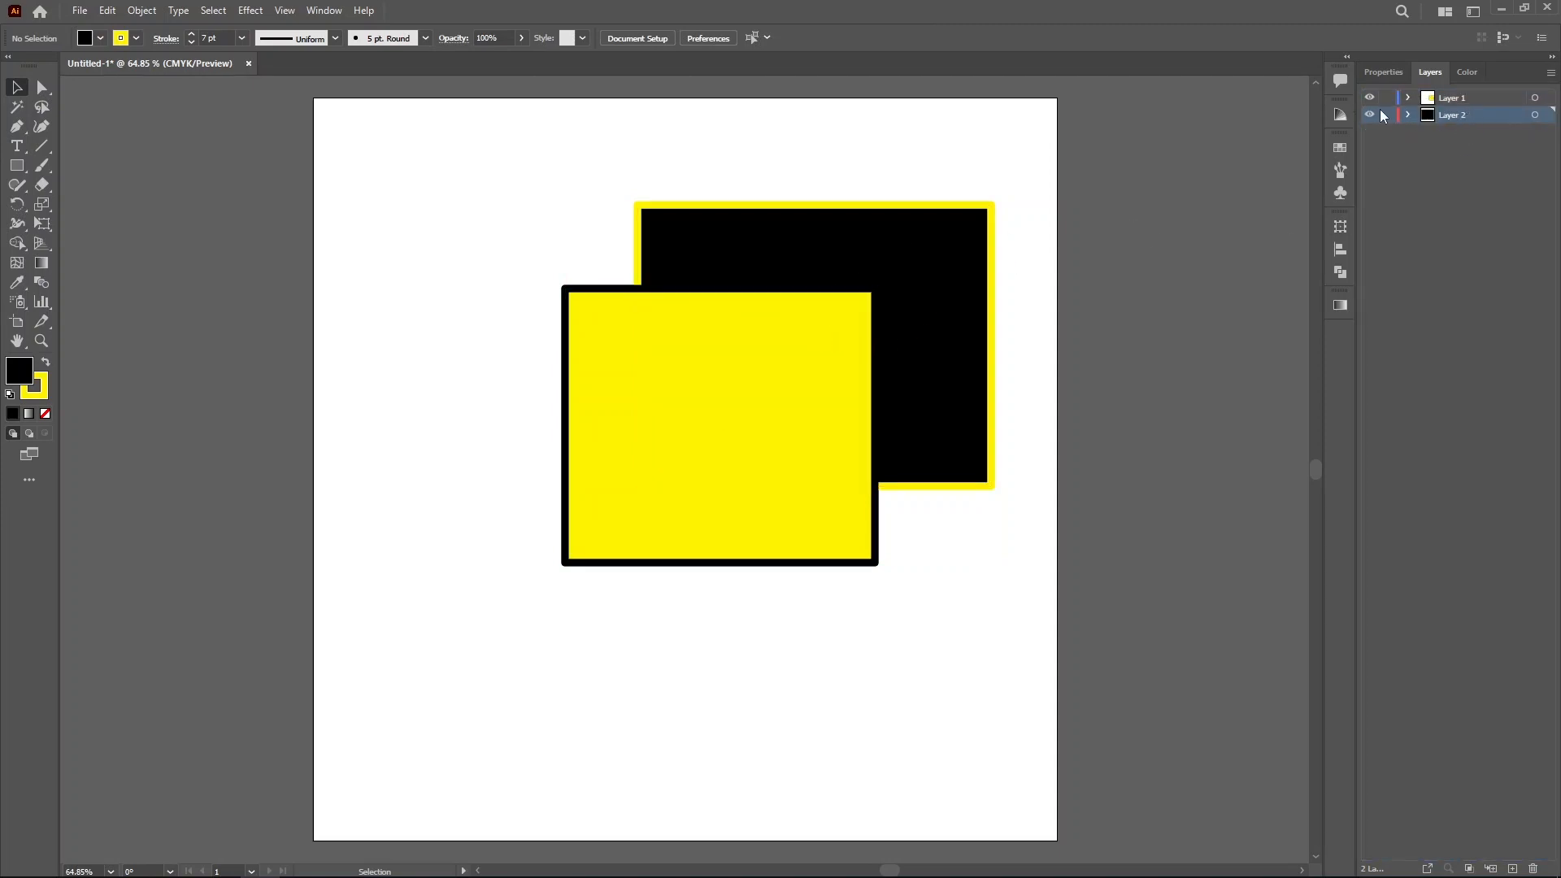
drag(944, 255, 799, 249)
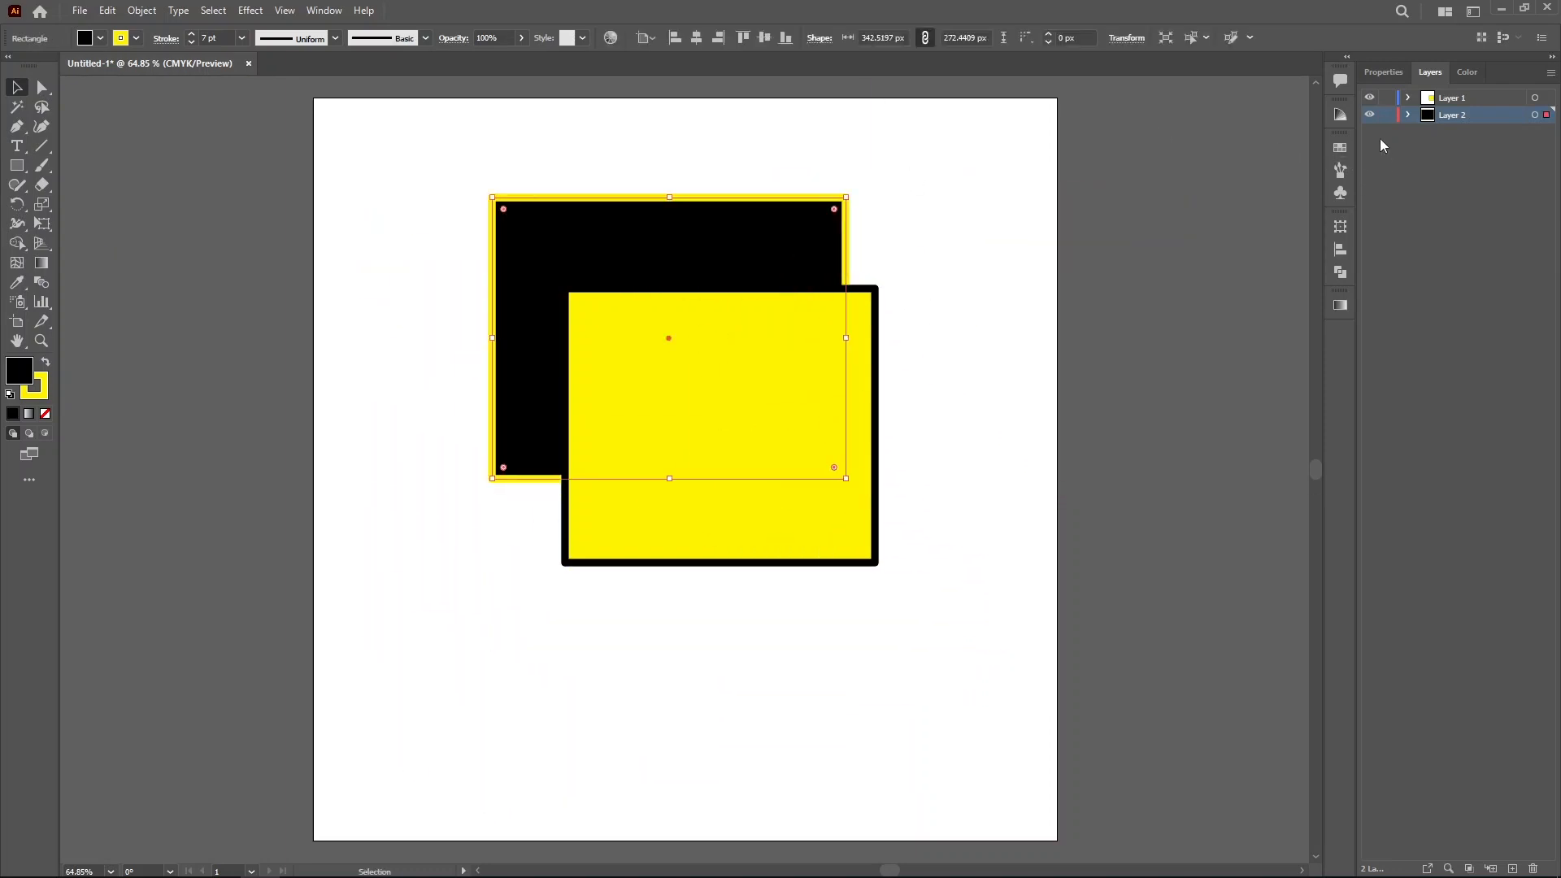
Step: Toggle the visibility of Layer 2 and of Layer 1 off and back on
click(1369, 114)
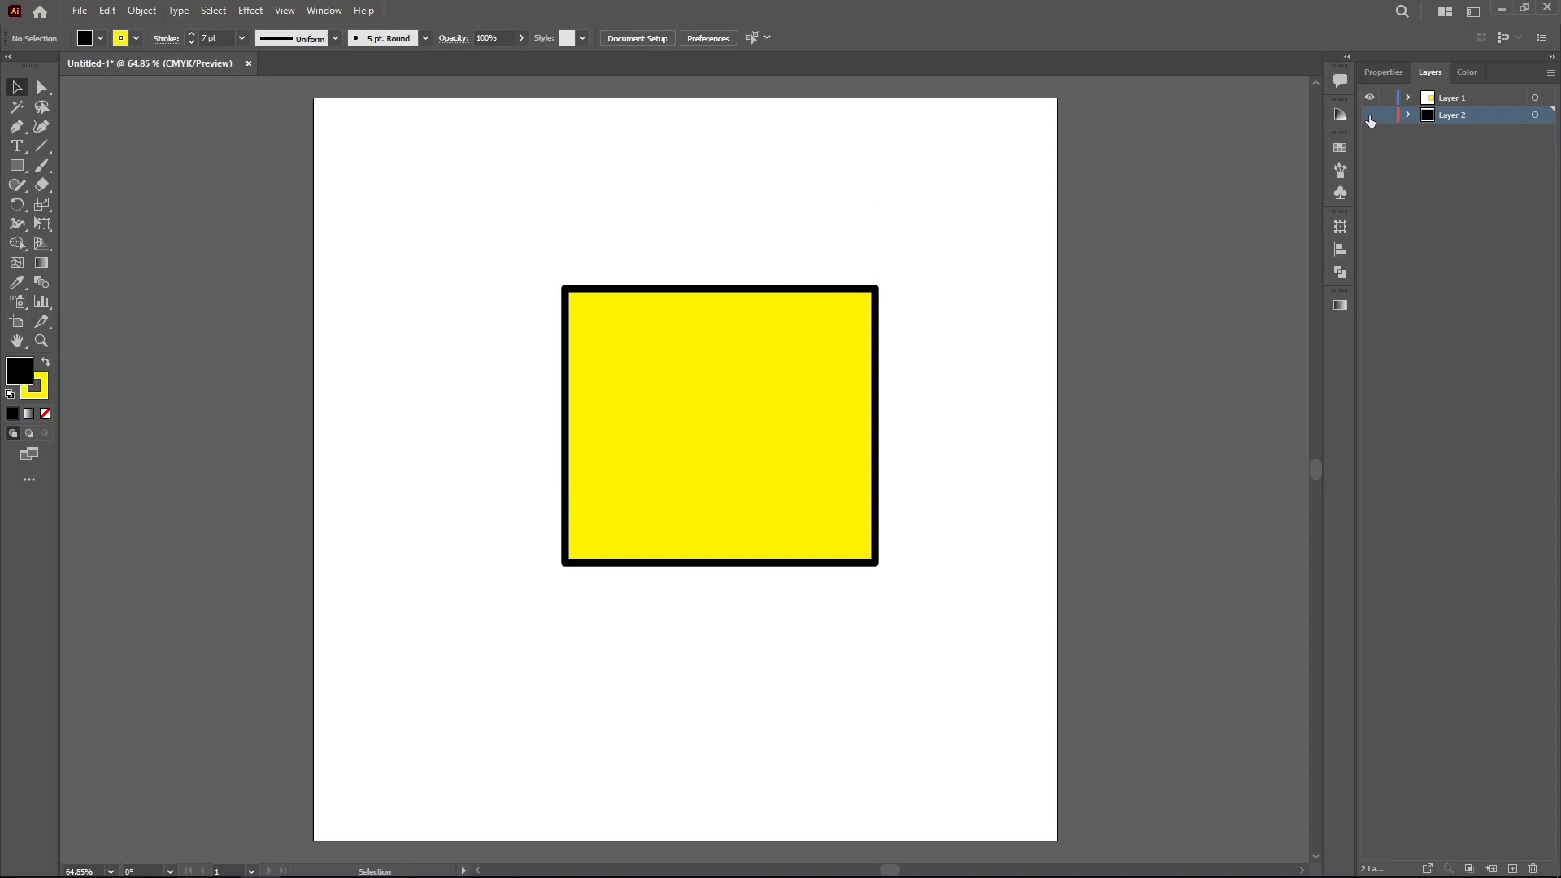
click(1369, 114)
click(1371, 98)
click(1371, 99)
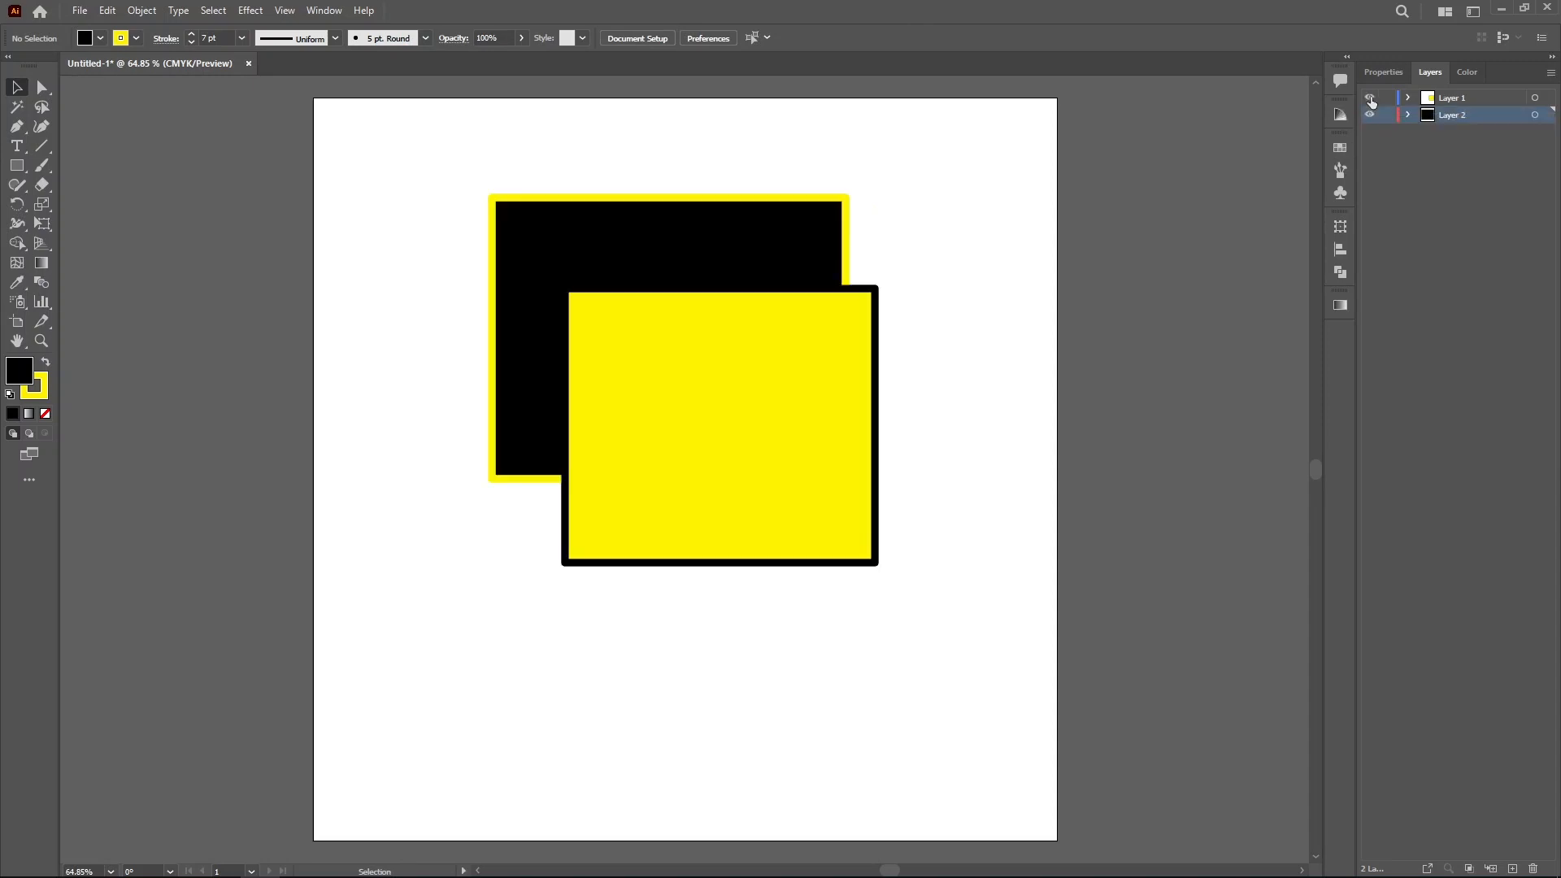
Step: Lock Layer 1, marquee-select the black rectangle and move it up and slightly to the left
click(1387, 99)
drag(425, 174, 738, 461)
drag(685, 355, 647, 218)
Step: Lock Layer 2 with Layer 1 unlocked, marquee-select the yellow rectangle and move it straight down a little
click(1387, 114)
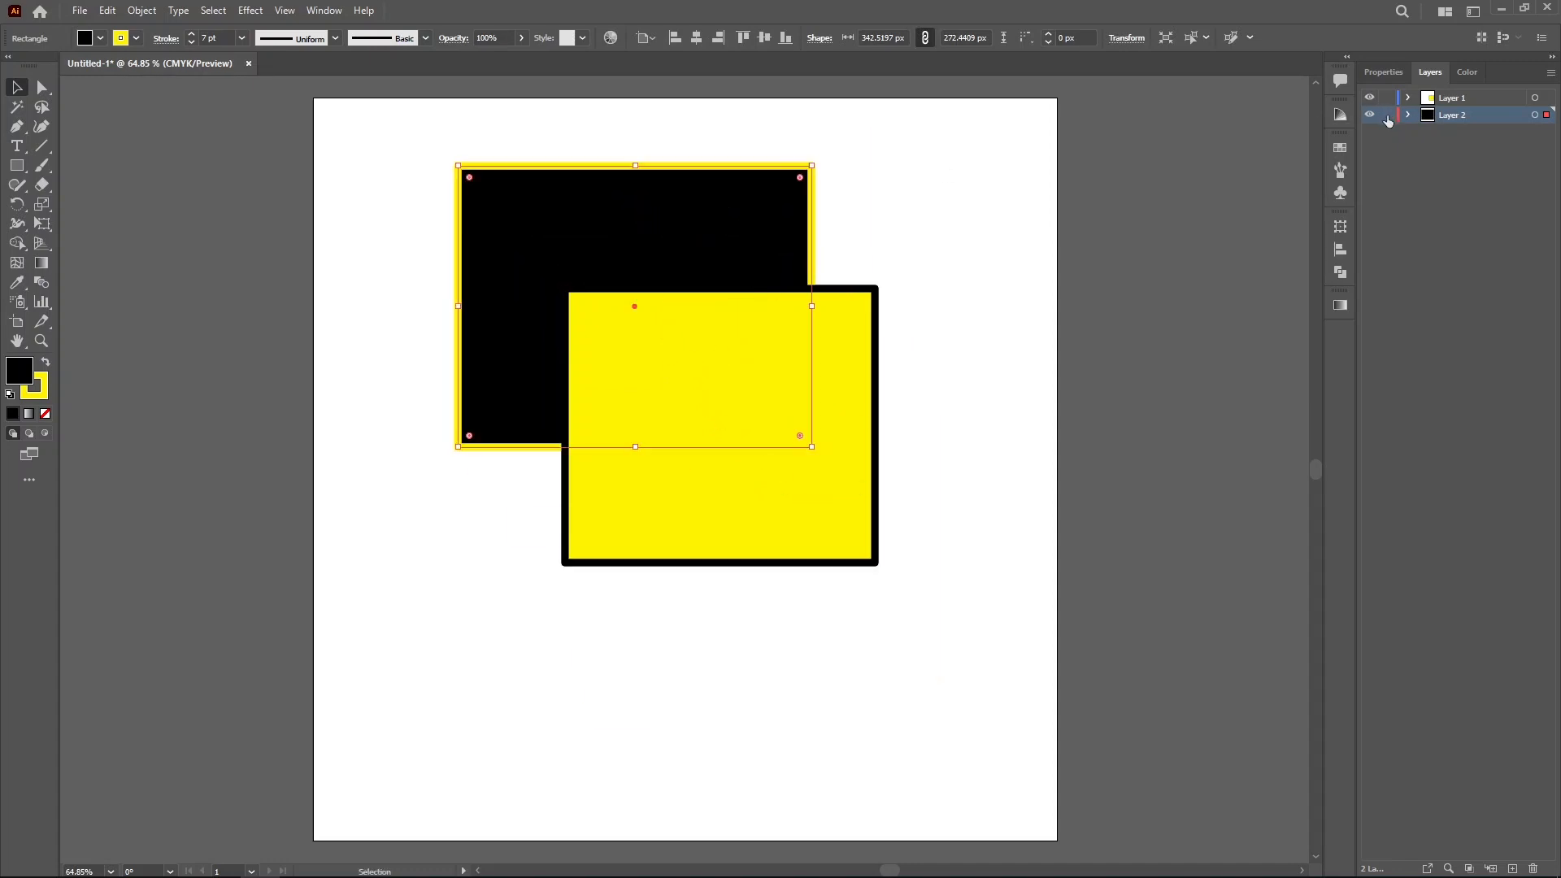
drag(412, 145, 843, 578)
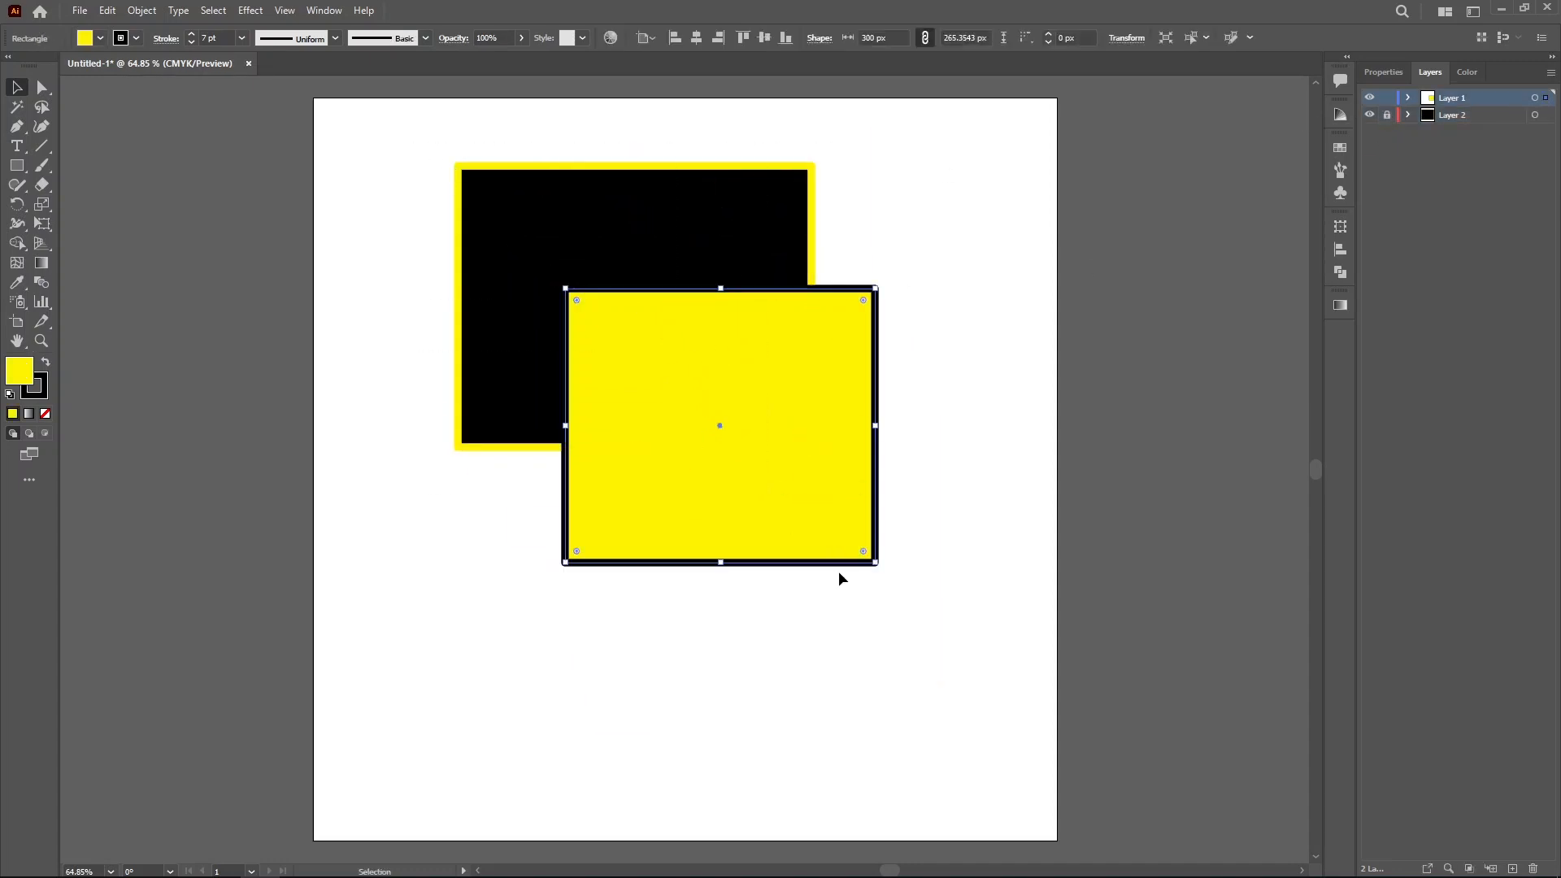
drag(721, 424, 737, 461)
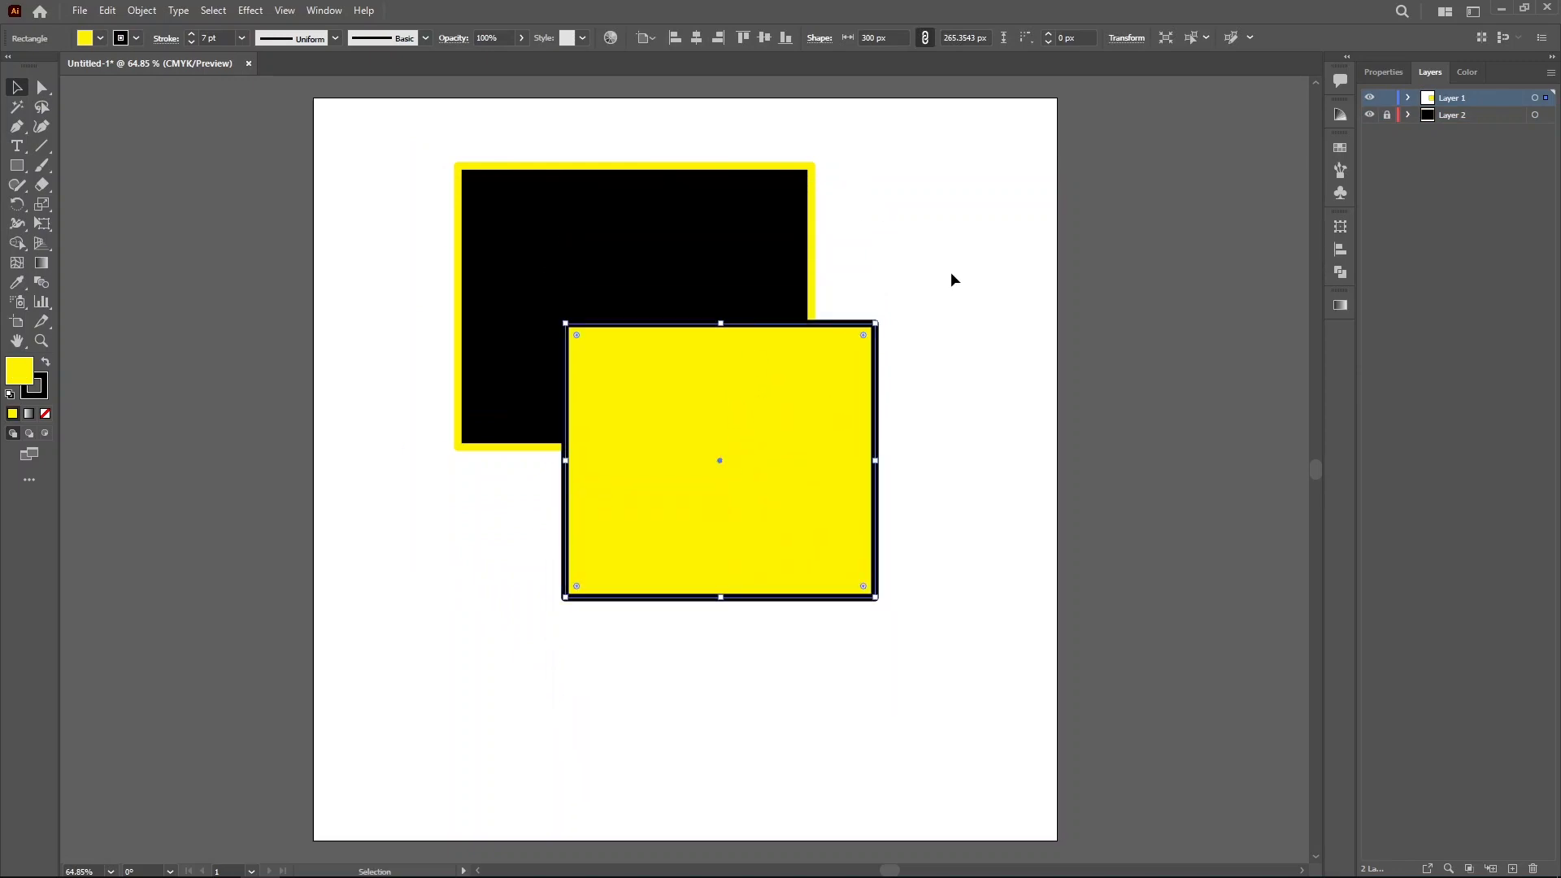